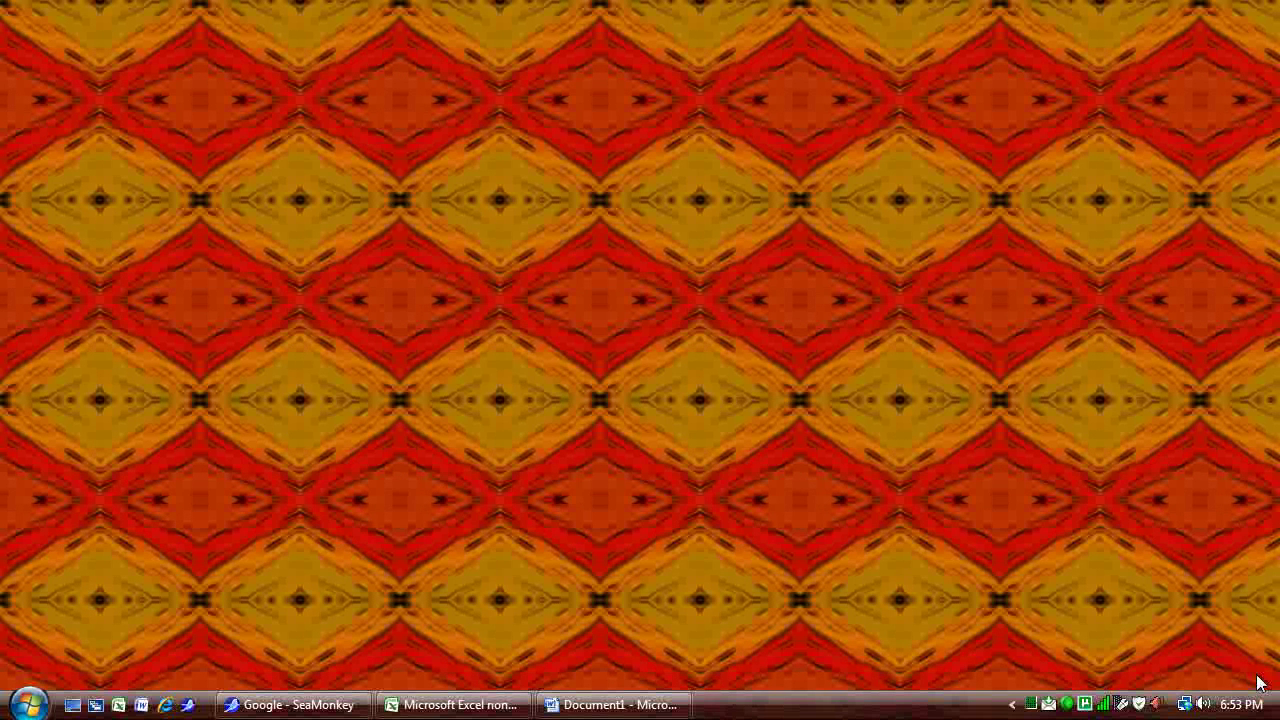
Open Windows Task Manager's list of running applications and bring up the open SeaMonkey, Excel and Word windows in turn
{"action": "key", "text": "ctrl+shift+Escape"}
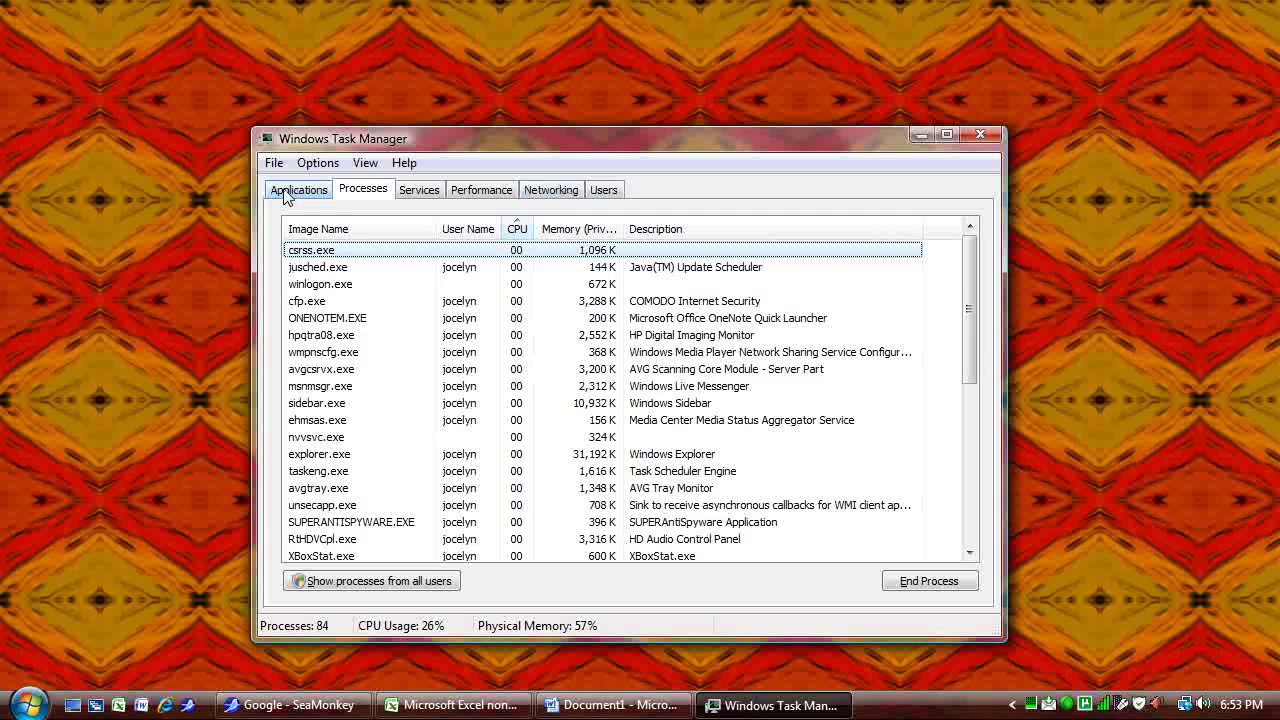
{"action": "left_click", "coordinate": [287, 196]}
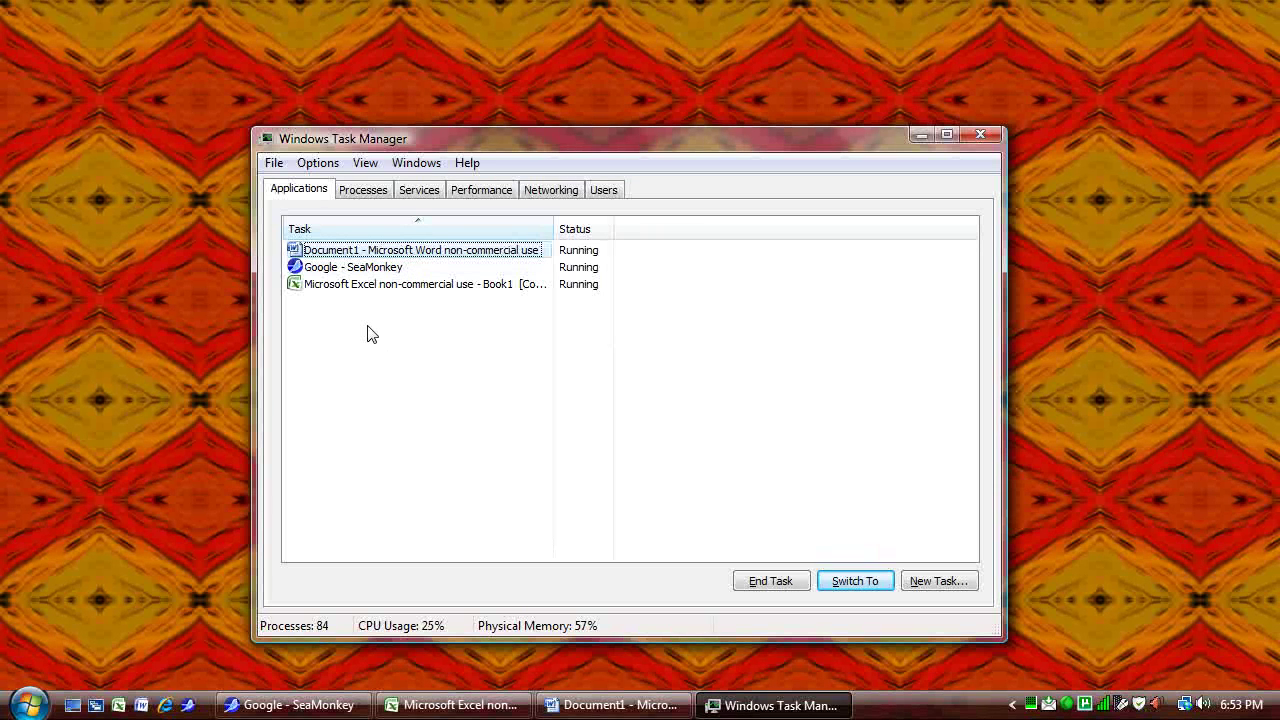
{"action": "left_click", "coordinate": [325, 716]}
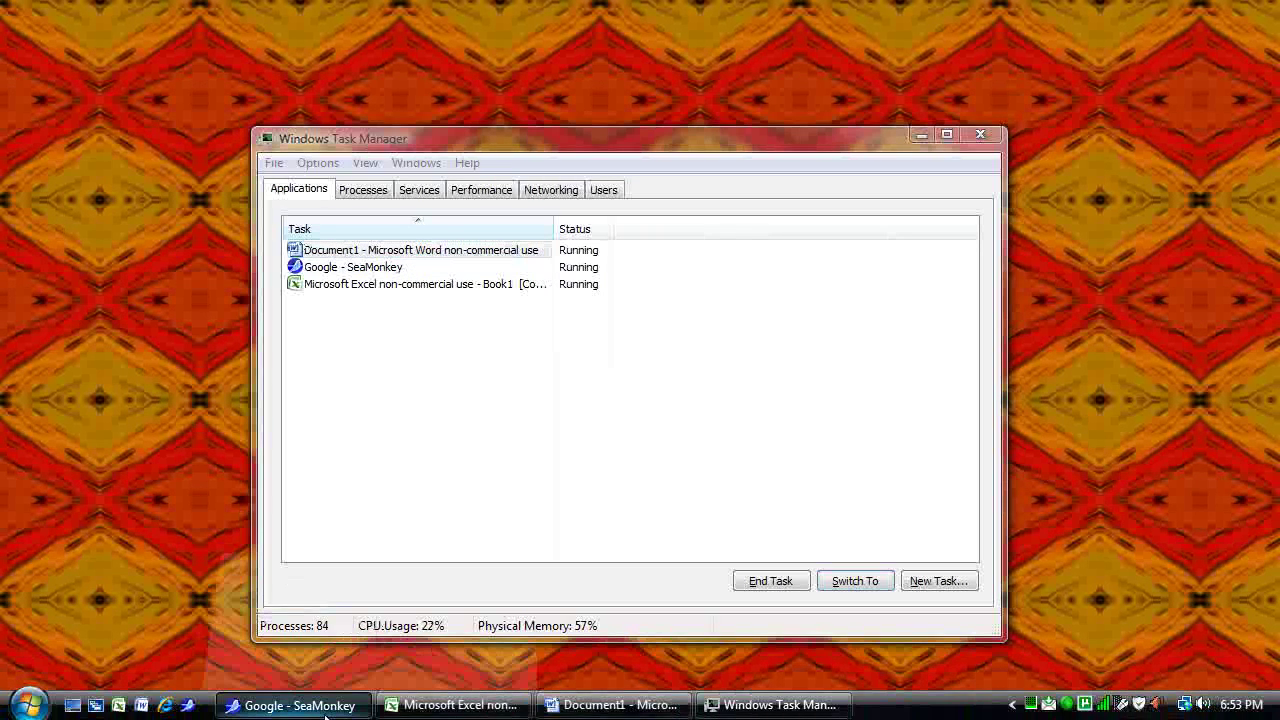
{"action": "mouse_move", "coordinate": [460, 716]}
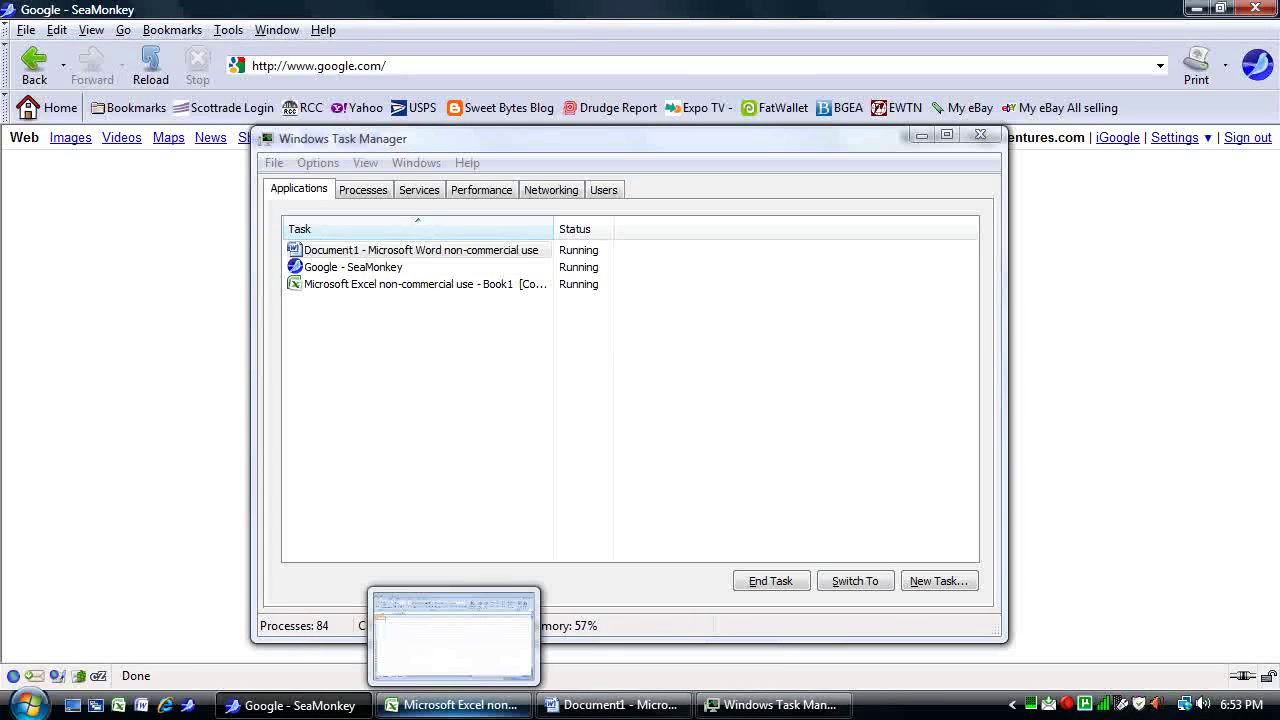
{"action": "left_click", "coordinate": [455, 705]}
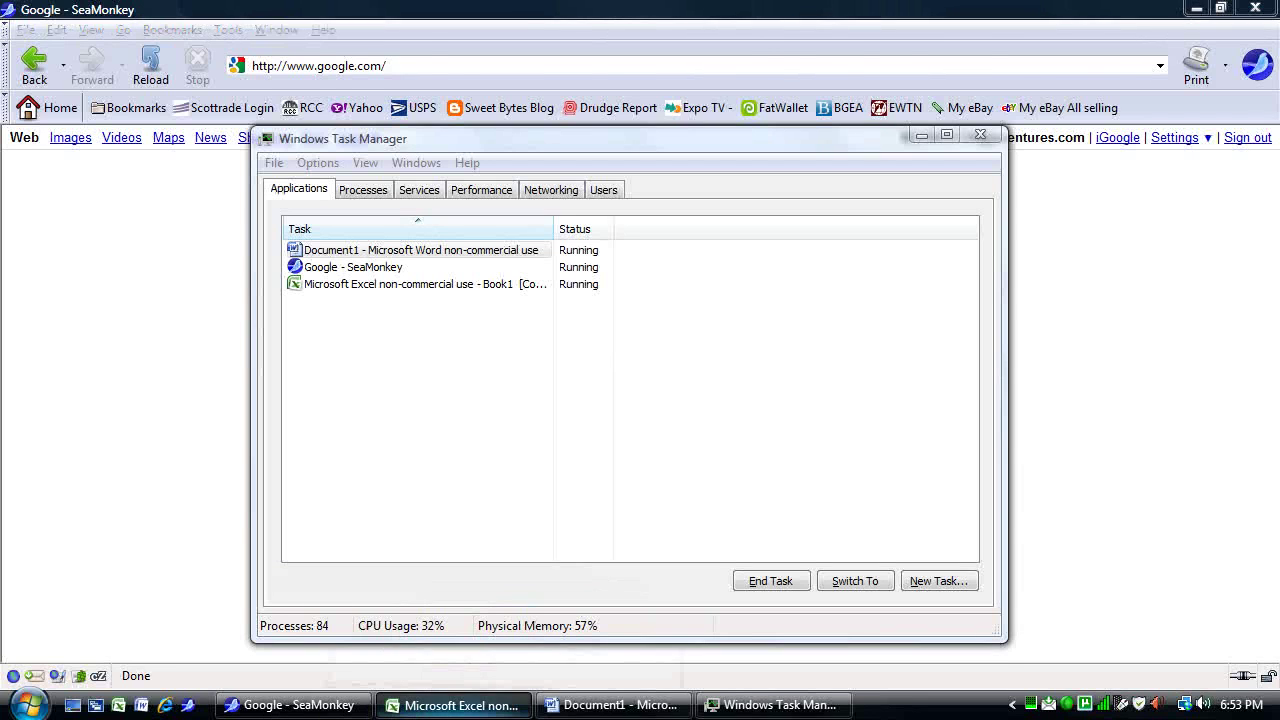
{"action": "left_click", "coordinate": [618, 705]}
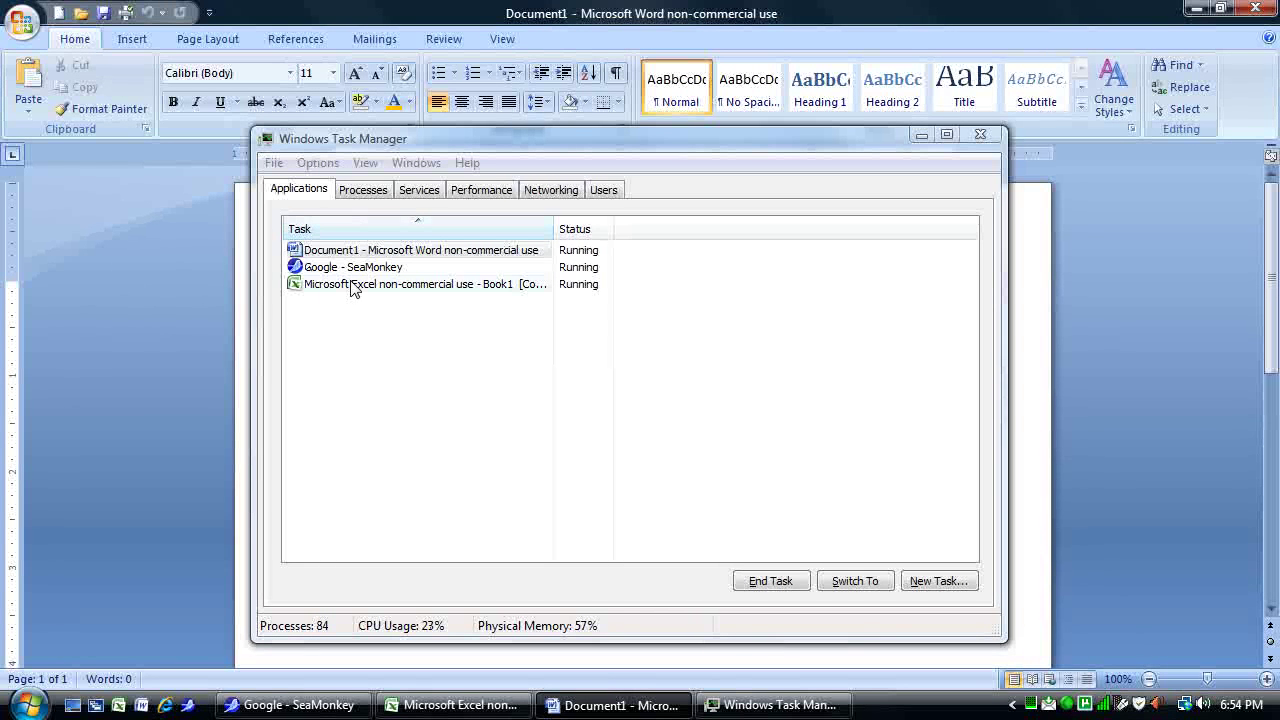
End the Word Document1 task and the Excel Book1 task from the list of running applications
{"action": "left_click", "coordinate": [455, 251]}
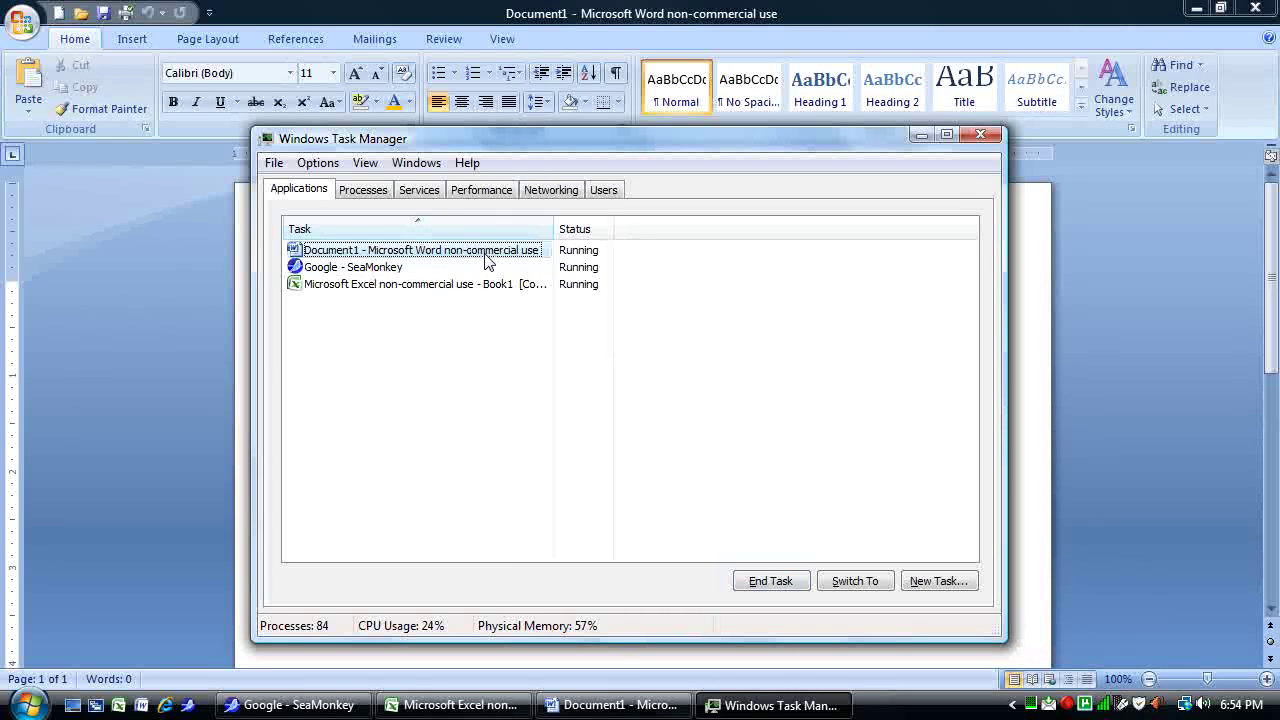
{"action": "left_click", "coordinate": [772, 581]}
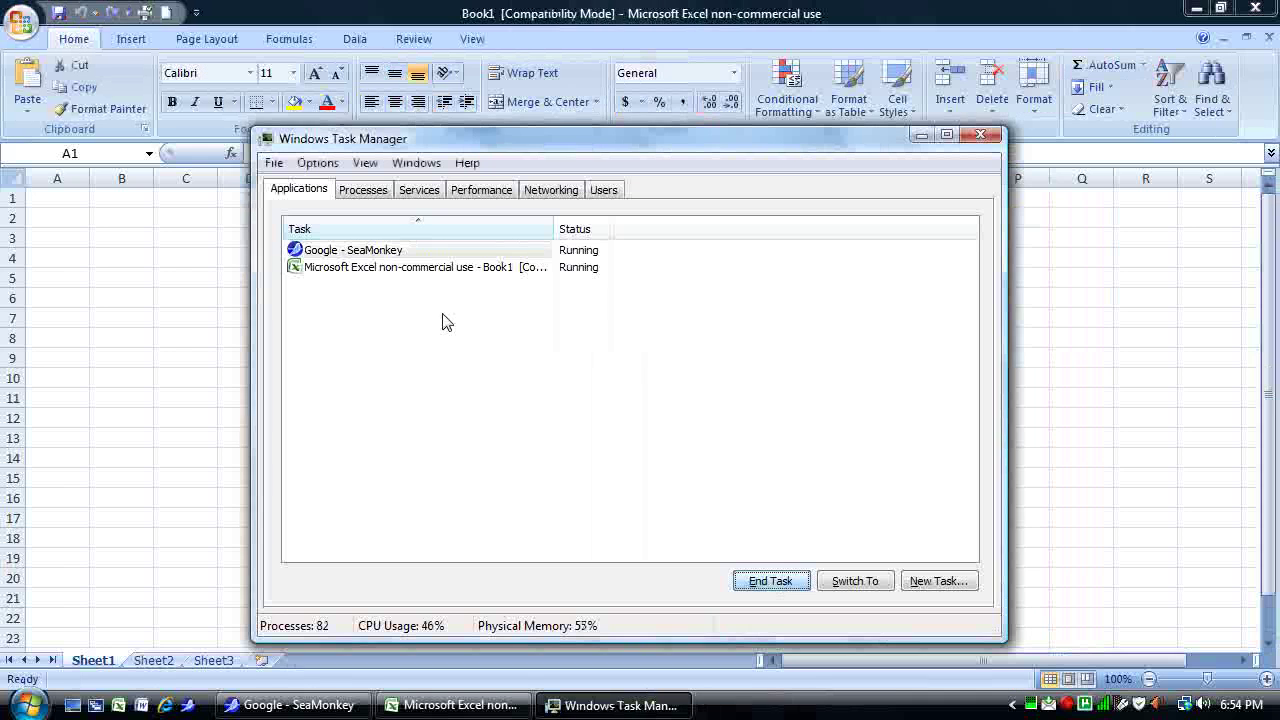
{"action": "left_click", "coordinate": [431, 268]}
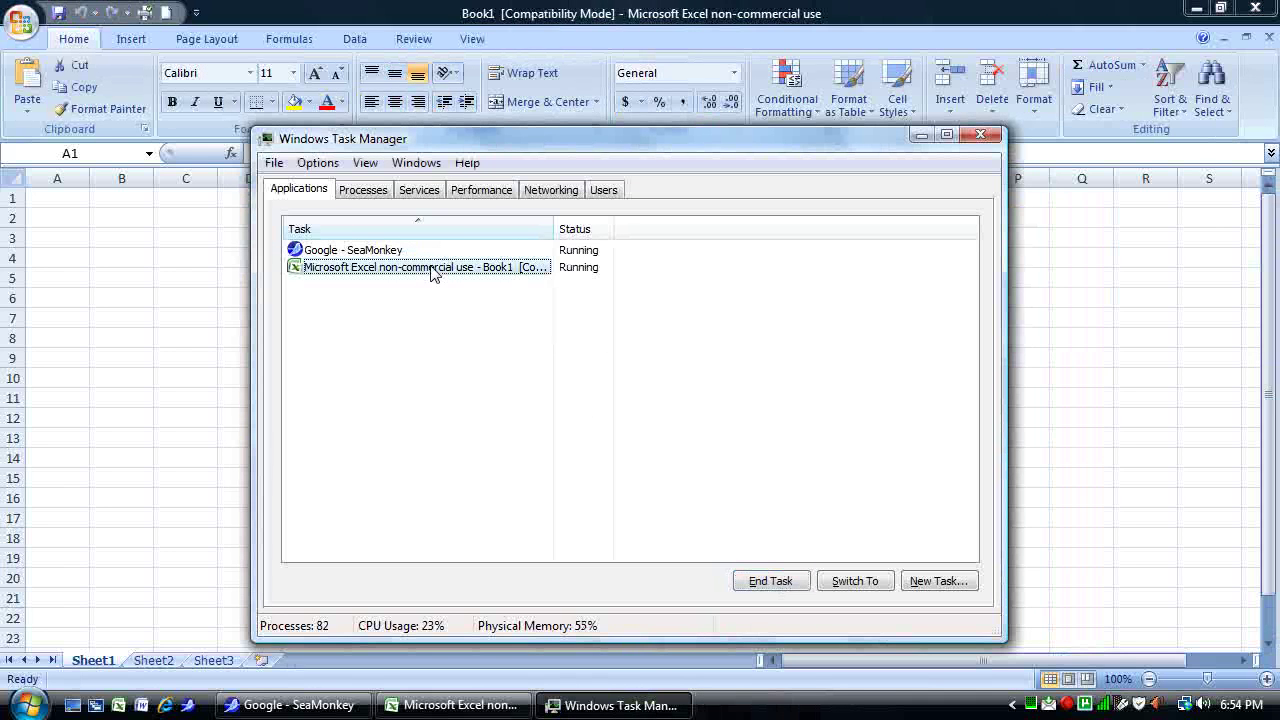
{"action": "right_click", "coordinate": [431, 273]}
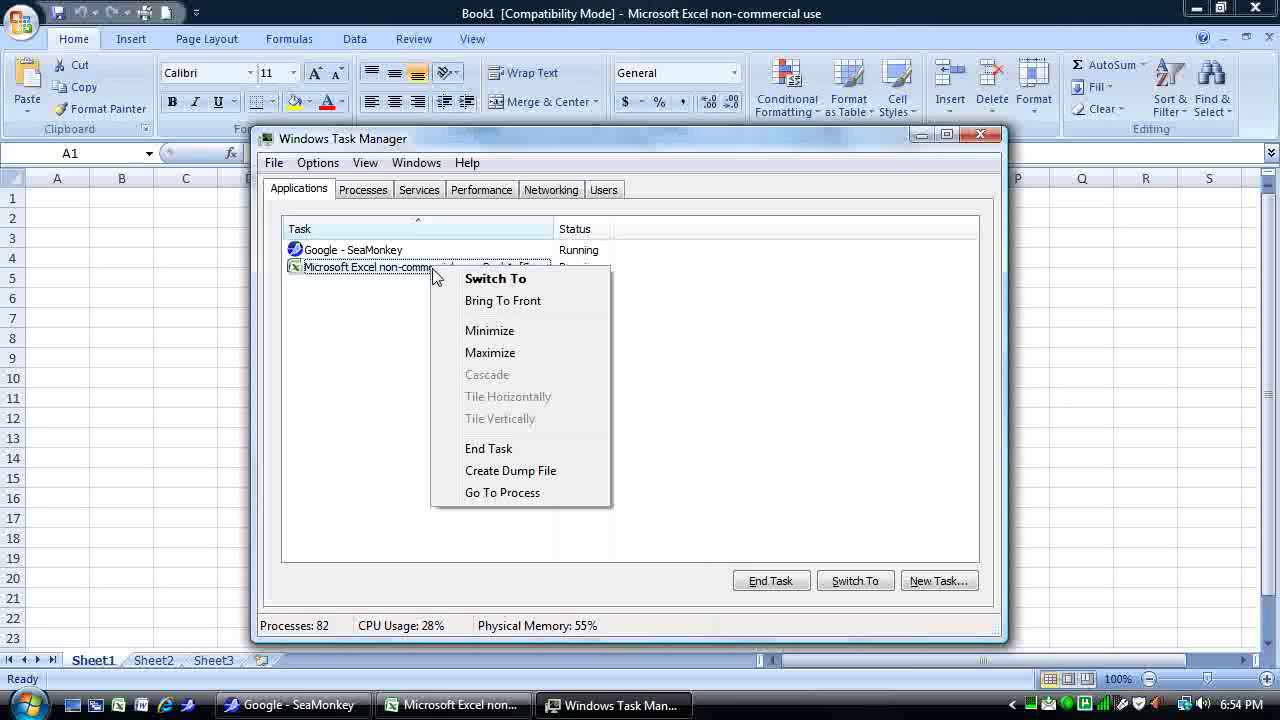
{"action": "left_click", "coordinate": [544, 456]}
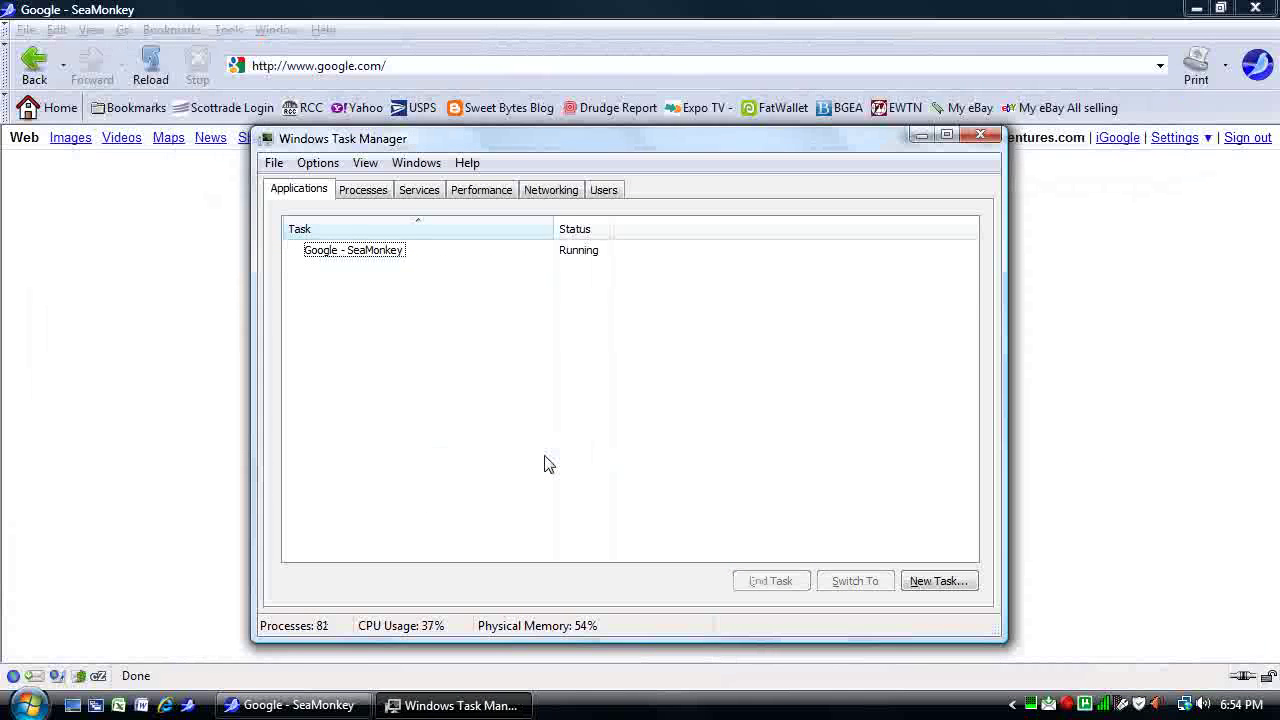
Go to the process belonging to the Google - SeaMonkey task, sort the processes by image name, and select seamonkey.exe
{"action": "right_click", "coordinate": [375, 251]}
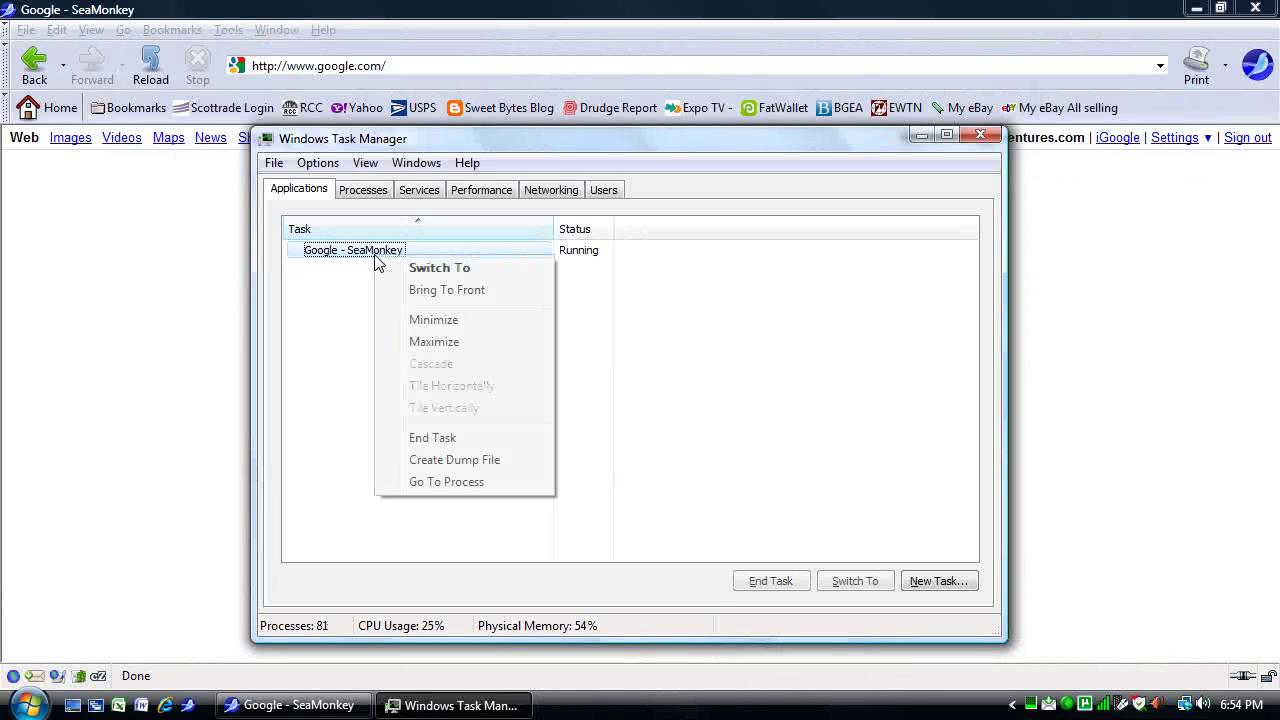
{"action": "left_click", "coordinate": [460, 484]}
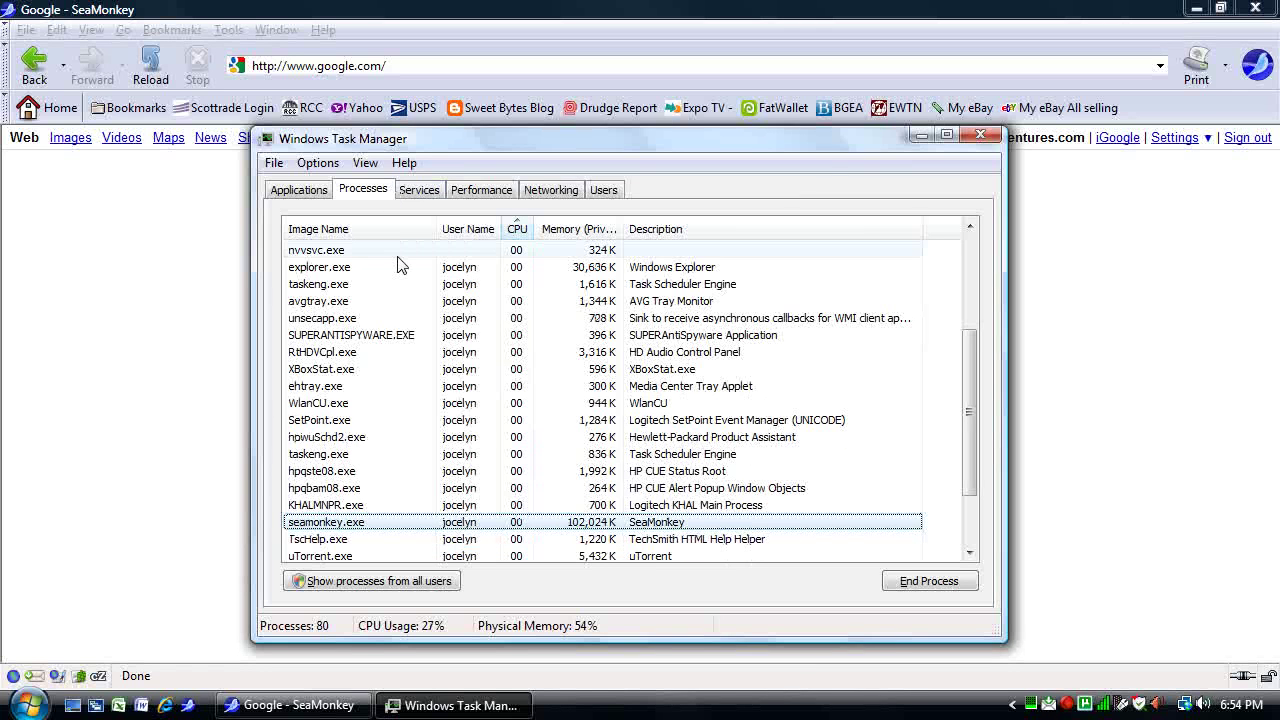
{"action": "left_click", "coordinate": [376, 196]}
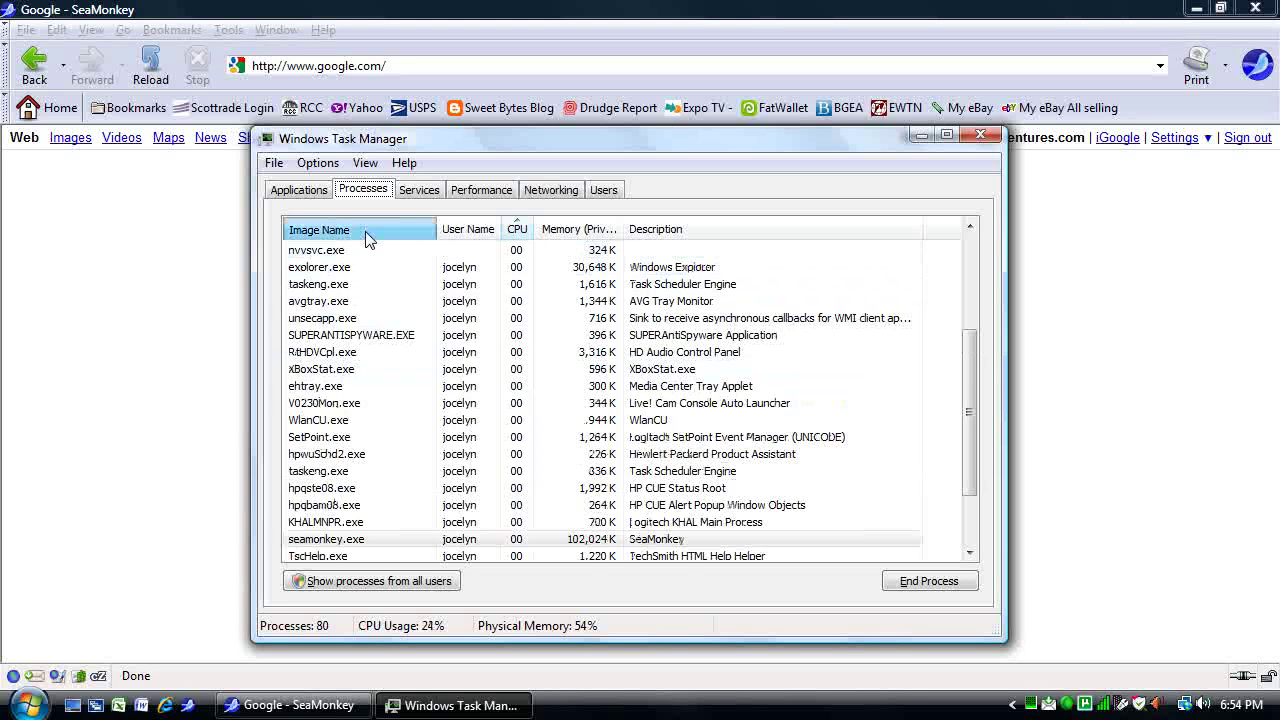
{"action": "left_click", "coordinate": [366, 238]}
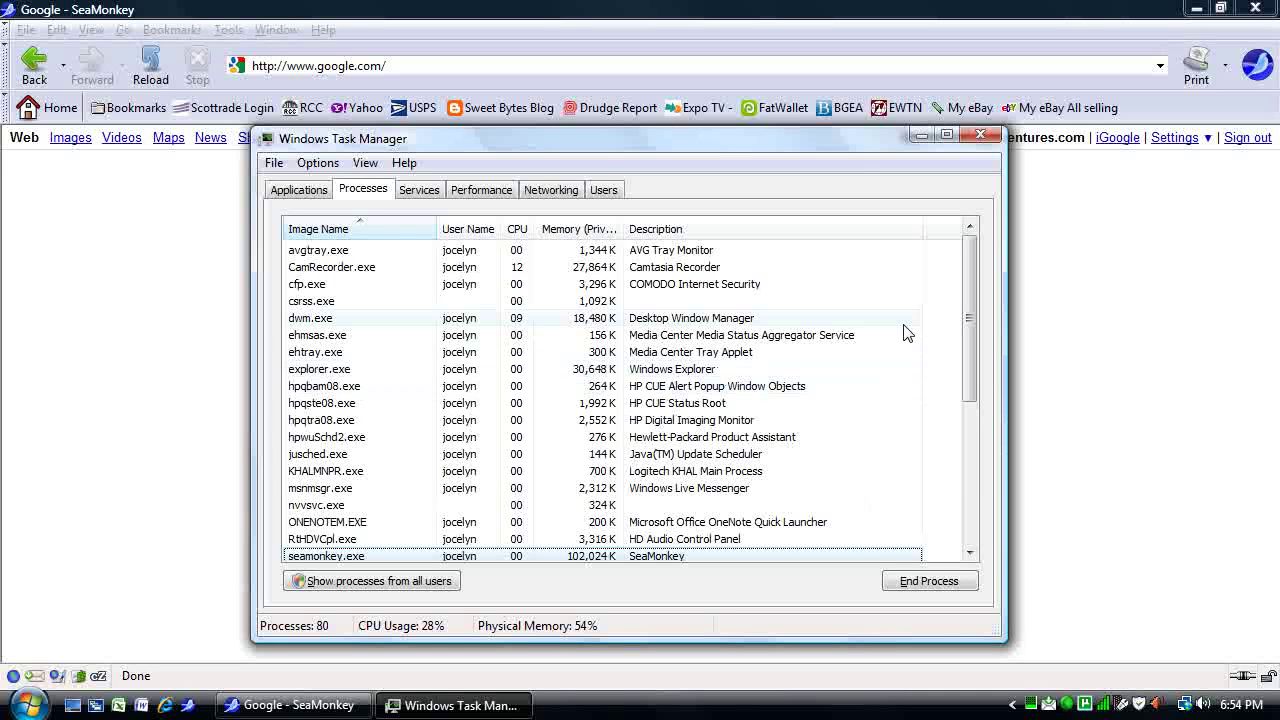
{"action": "scroll", "coordinate": [650, 420], "scroll_direction": "down", "scroll_amount": 2}
{"action": "left_click", "coordinate": [420, 488]}
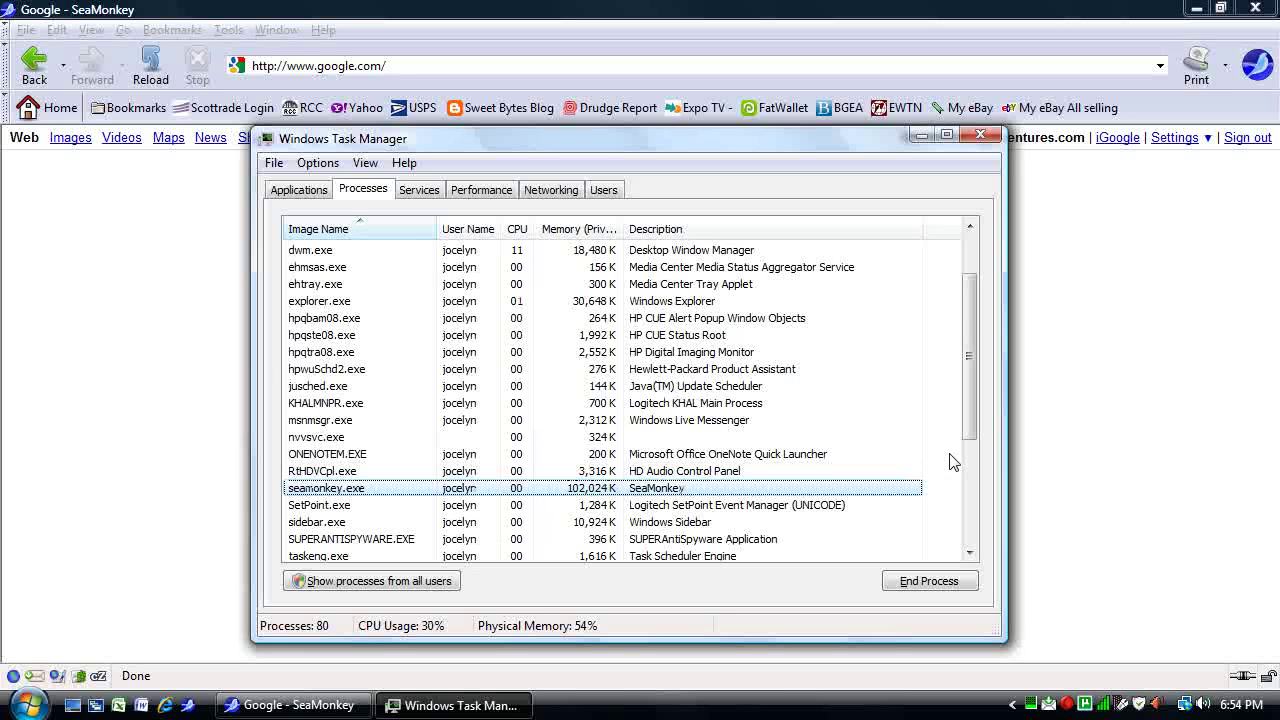
Find the µTorrent entry among the processes, show the µTorrent window from the system tray, and close that window
{"action": "scroll", "coordinate": [953, 462], "scroll_direction": "down", "scroll_amount": 3}
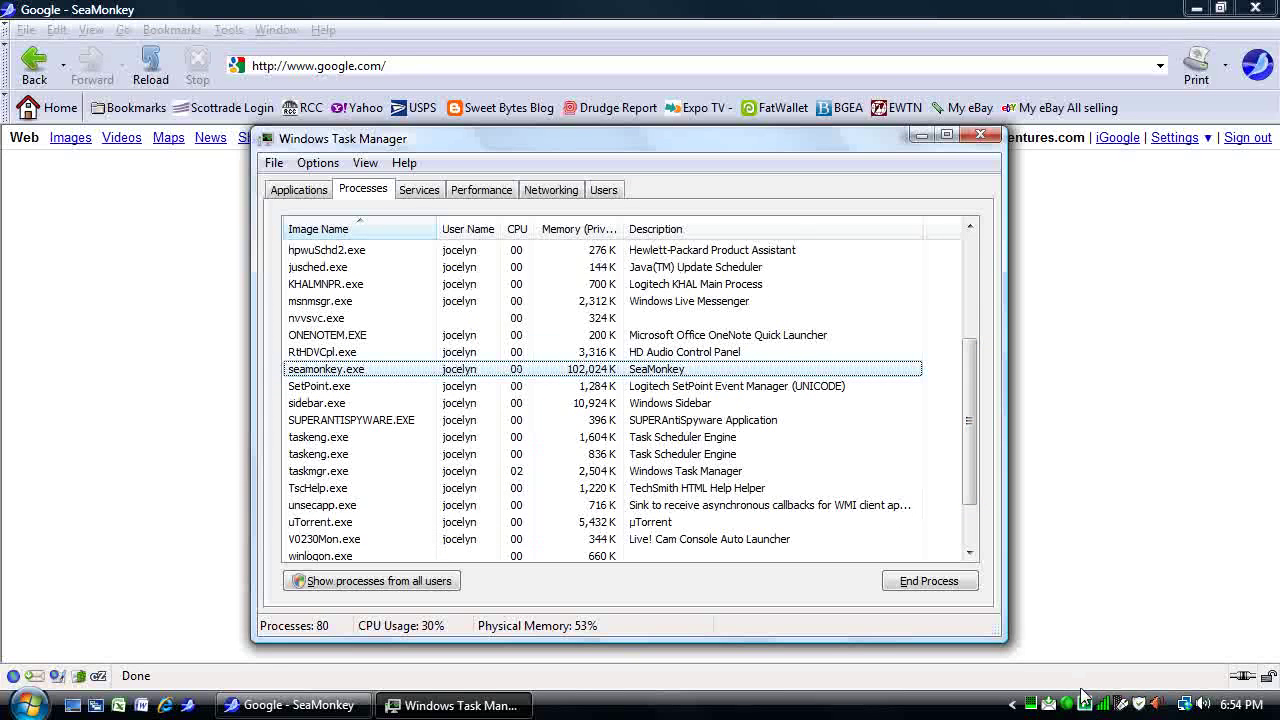
{"action": "double_click", "coordinate": [1137, 705]}
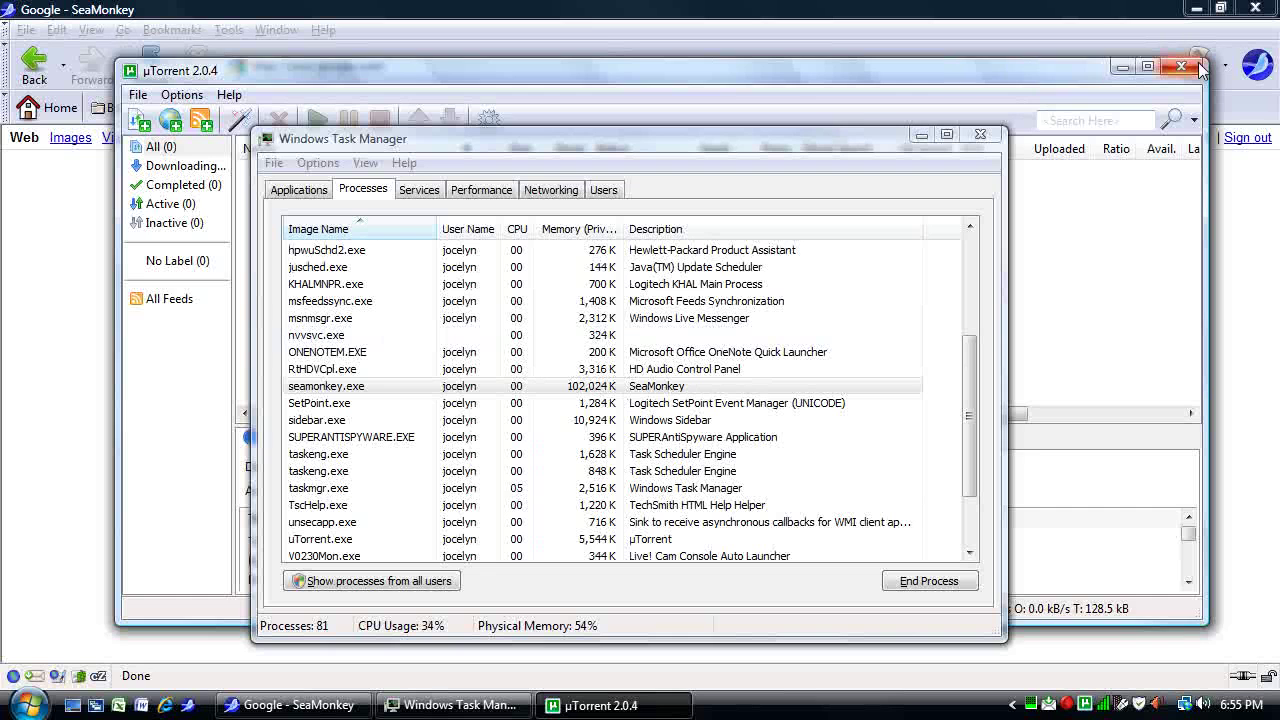
{"action": "left_click", "coordinate": [1181, 66]}
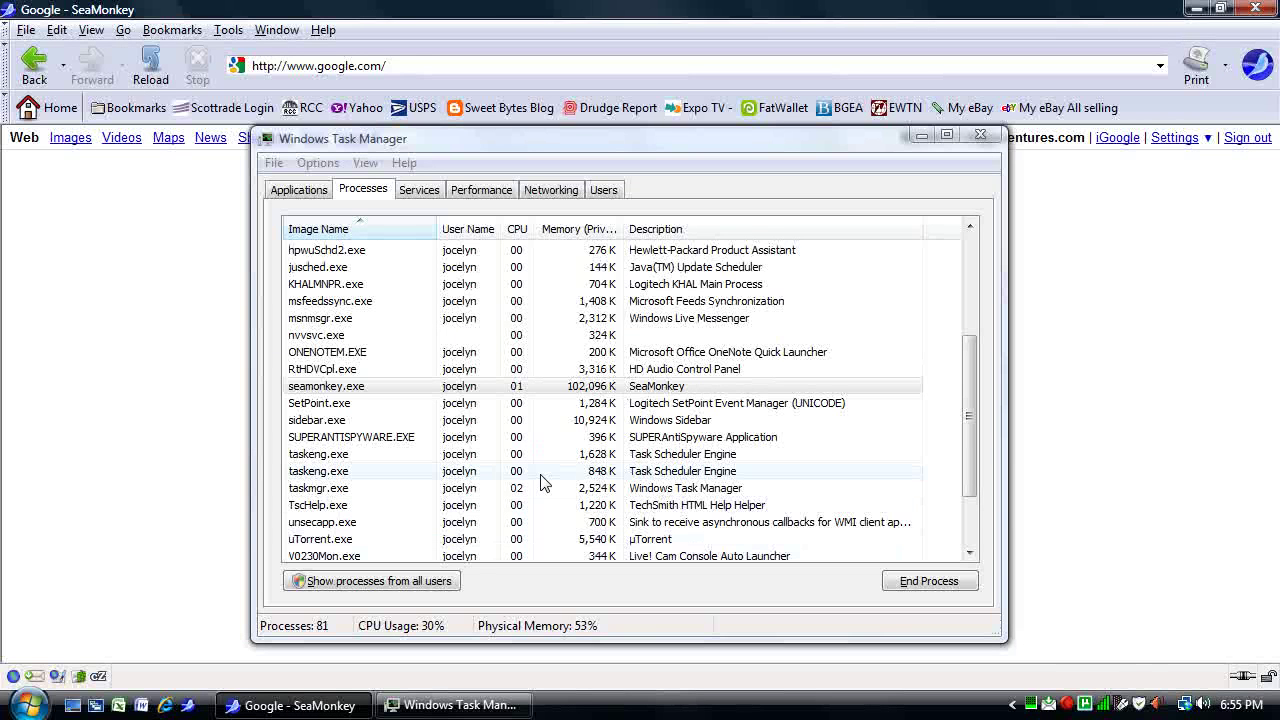
End the uTorrent.exe process and confirm ending it
{"action": "left_click", "coordinate": [400, 555]}
{"action": "left_click", "coordinate": [350, 522]}
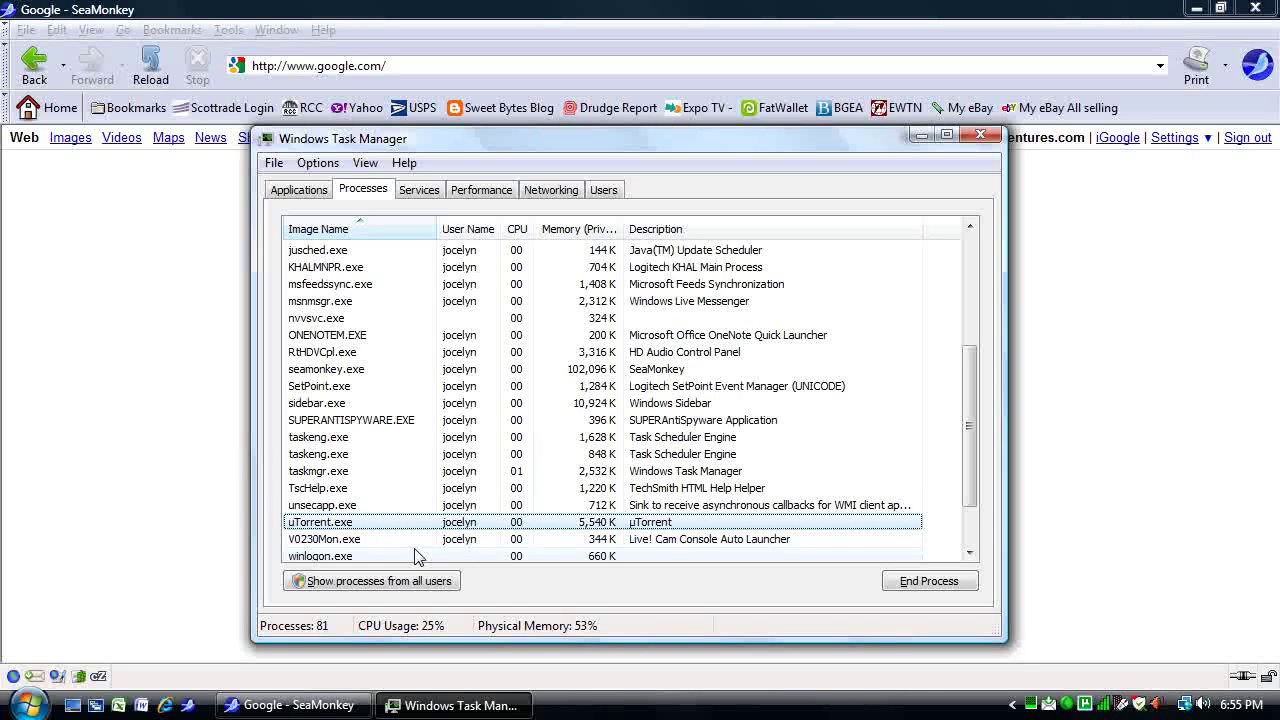
{"action": "left_click", "coordinate": [929, 581]}
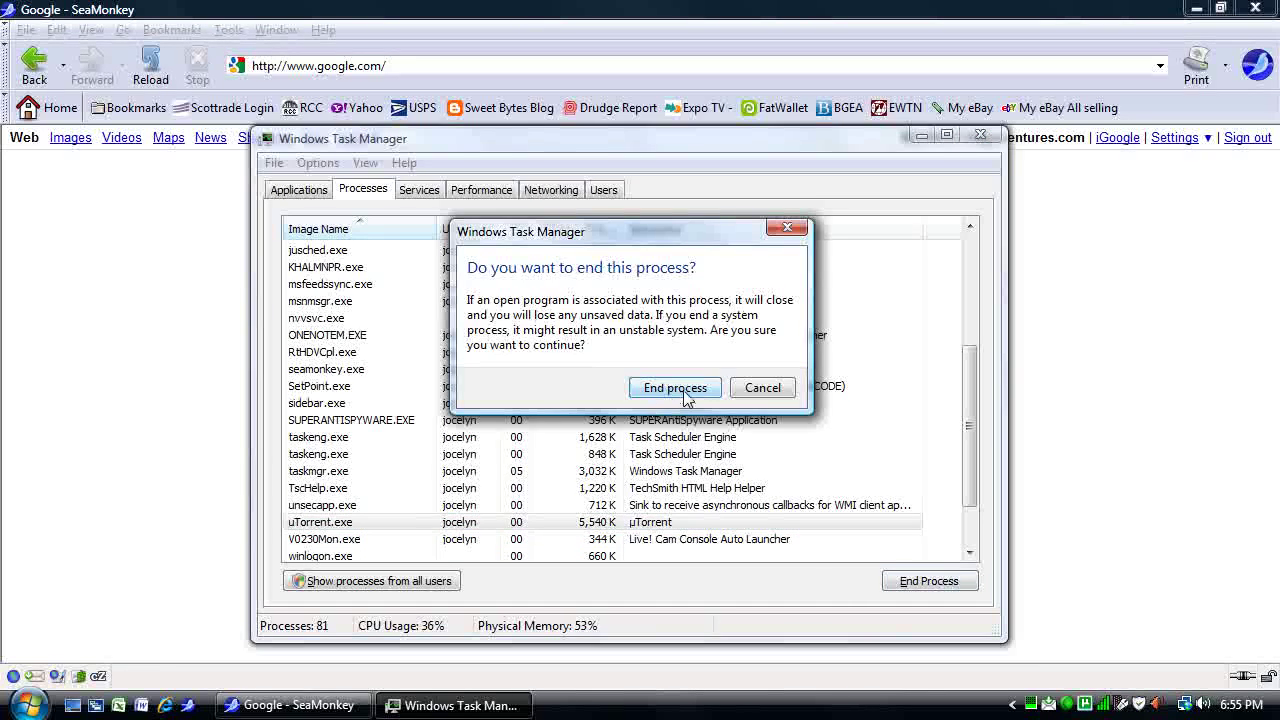
{"action": "left_click", "coordinate": [676, 390]}
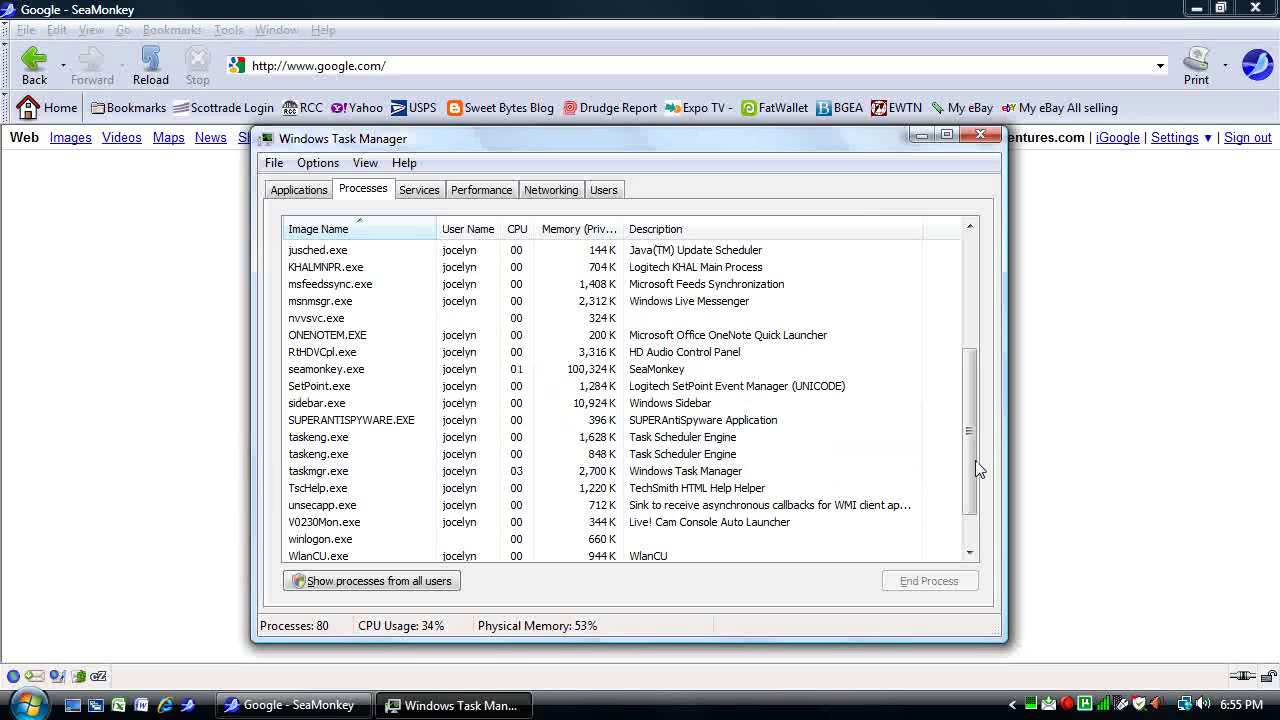
Look through the process list up to its beginning, examining the avgtray.exe and csrss.exe entries
{"action": "left_click_drag", "start_coordinate": [976, 460], "coordinate": [976, 399]}
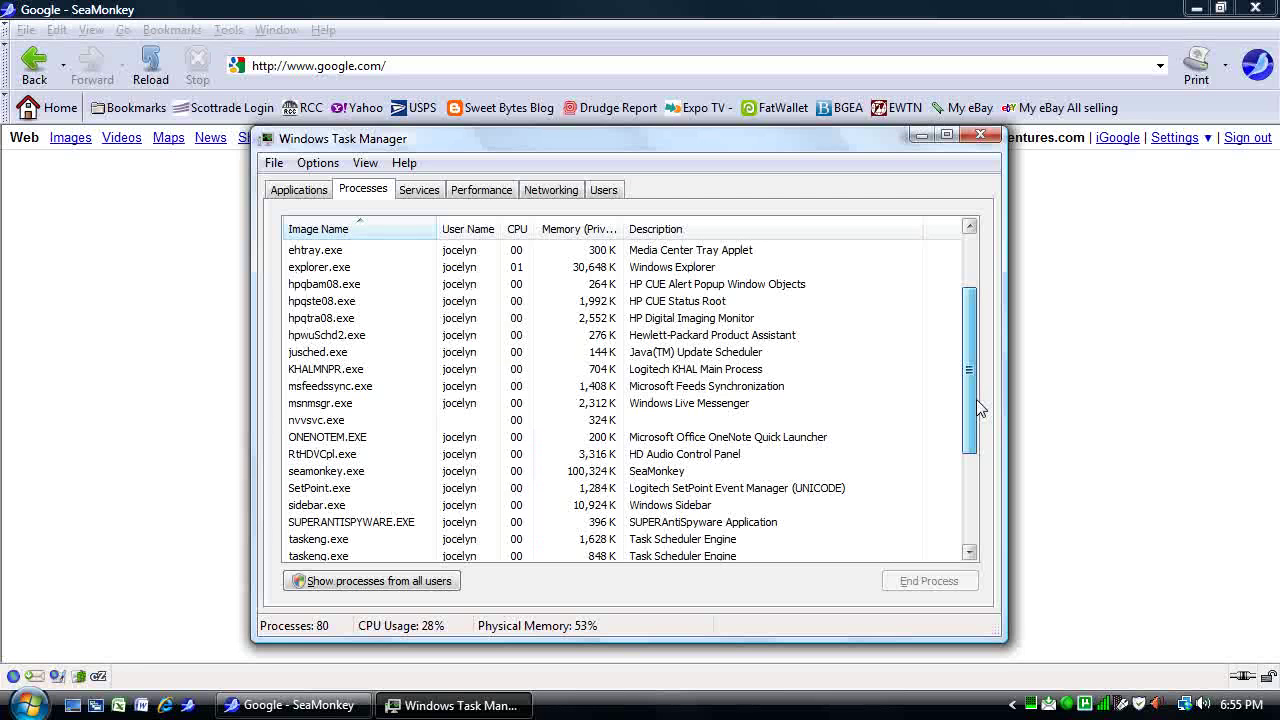
{"action": "left_click_drag", "start_coordinate": [976, 399], "coordinate": [980, 409]}
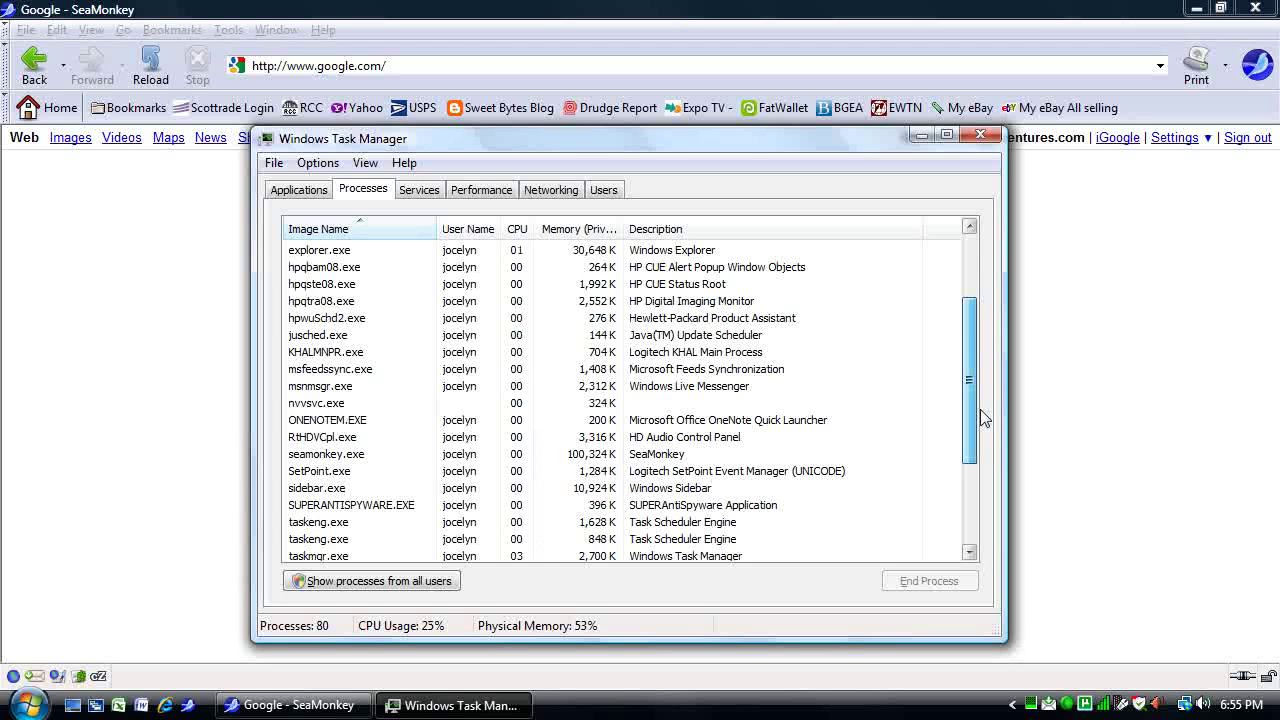
{"action": "left_click_drag", "start_coordinate": [980, 409], "coordinate": [980, 396]}
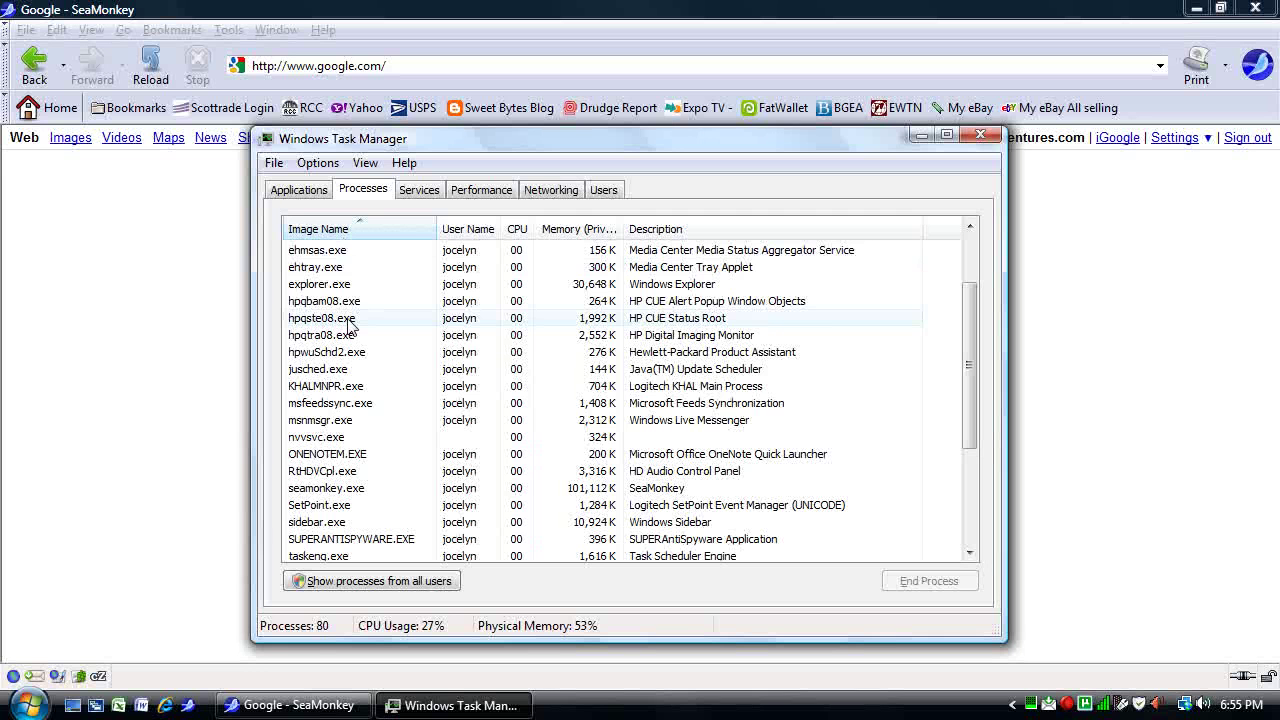
{"action": "scroll", "coordinate": [348, 325], "scroll_direction": "up", "scroll_amount": 2}
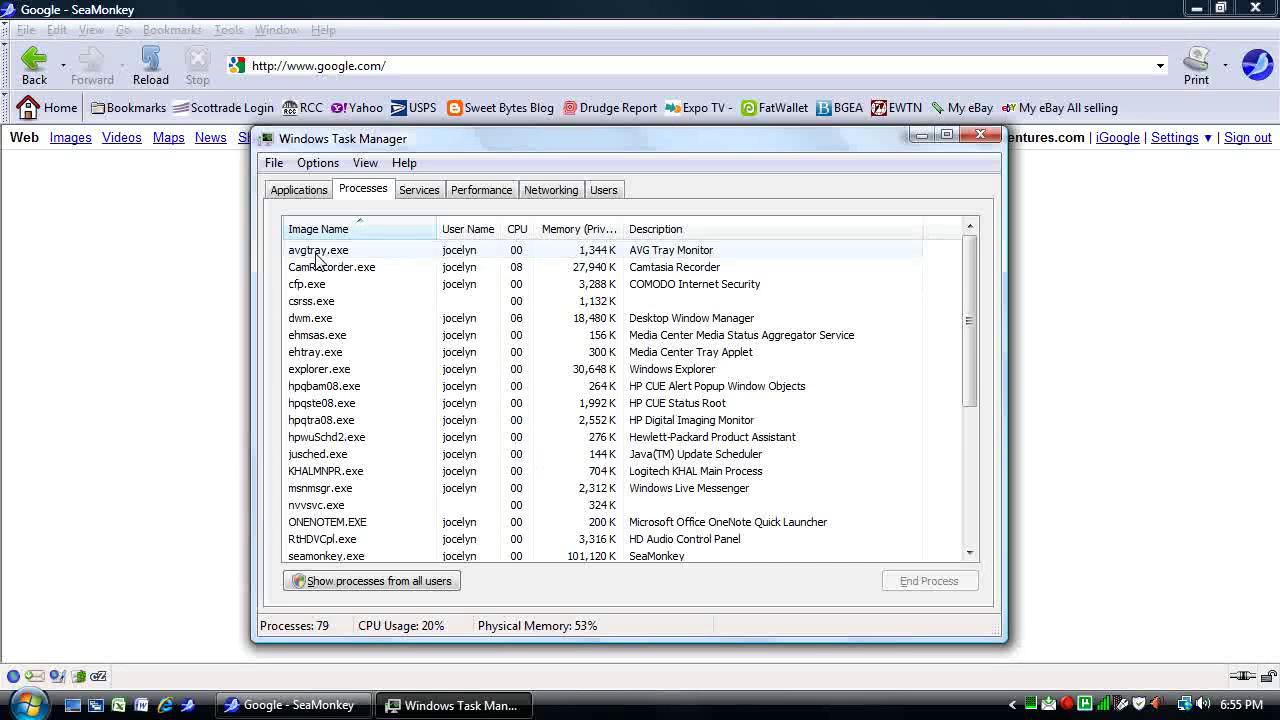
{"action": "left_click", "coordinate": [672, 252]}
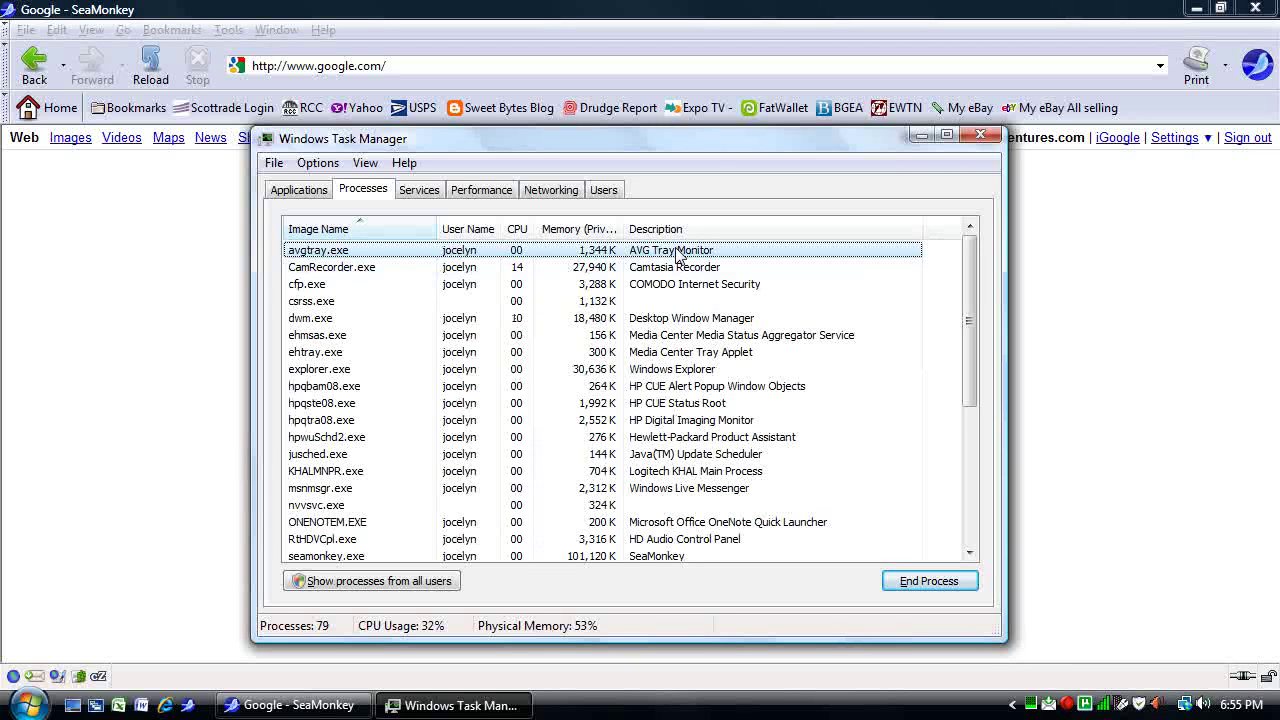
{"action": "left_click", "coordinate": [338, 302]}
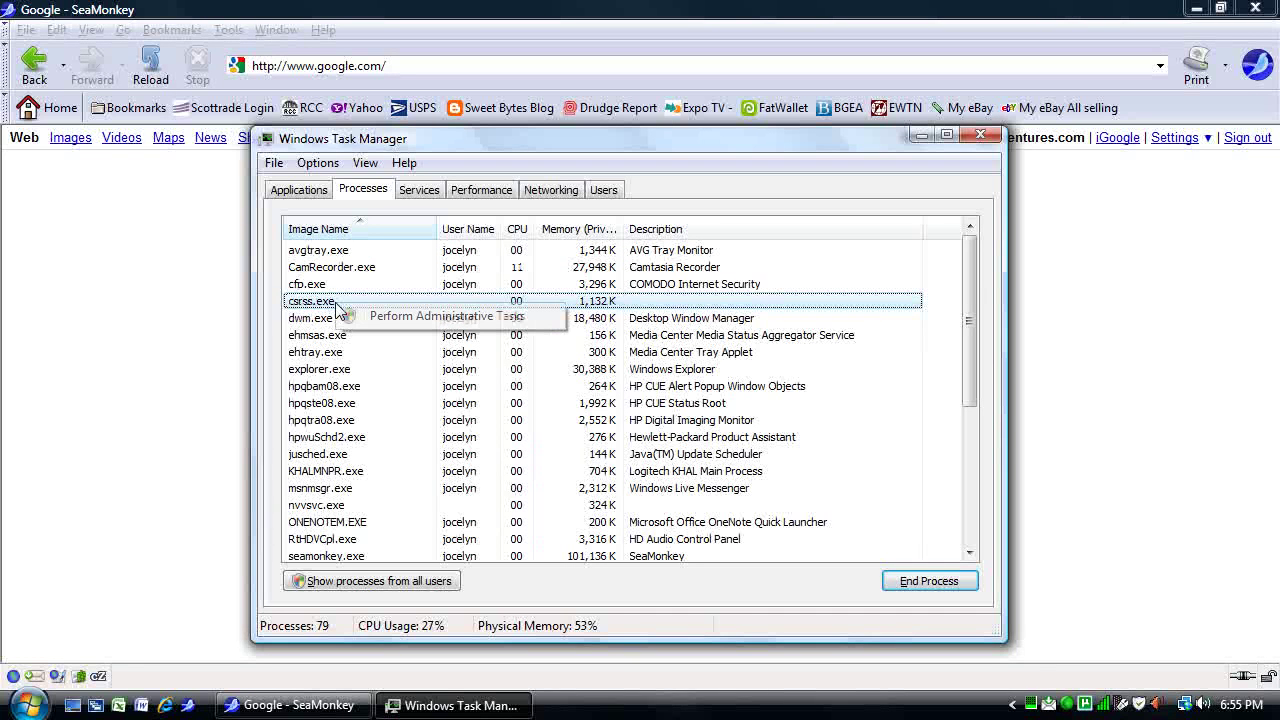
Go to the services associated with the ehmsas.exe process
{"action": "left_click", "coordinate": [312, 335]}
{"action": "right_click", "coordinate": [310, 334]}
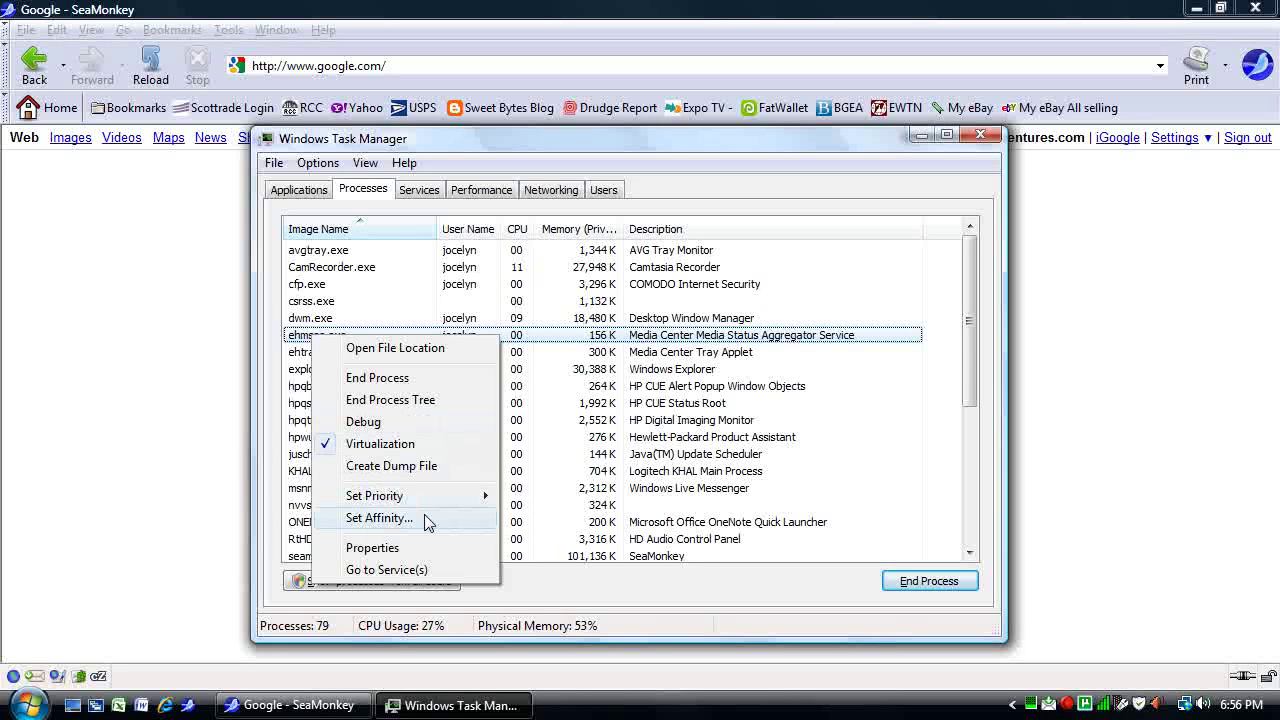
{"action": "left_click", "coordinate": [419, 570]}
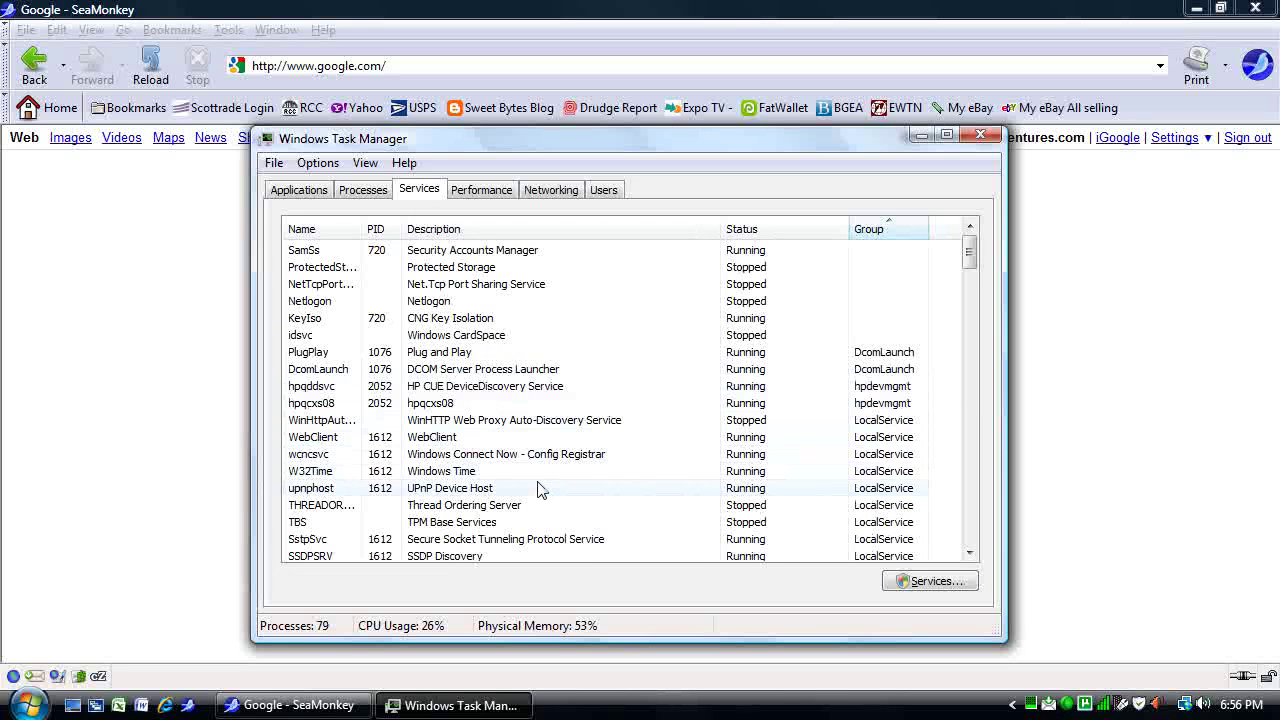
Return to the process list and check which actions are available for csrss.exe, choosing none of them
{"action": "left_click", "coordinate": [363, 189]}
{"action": "left_click", "coordinate": [310, 301]}
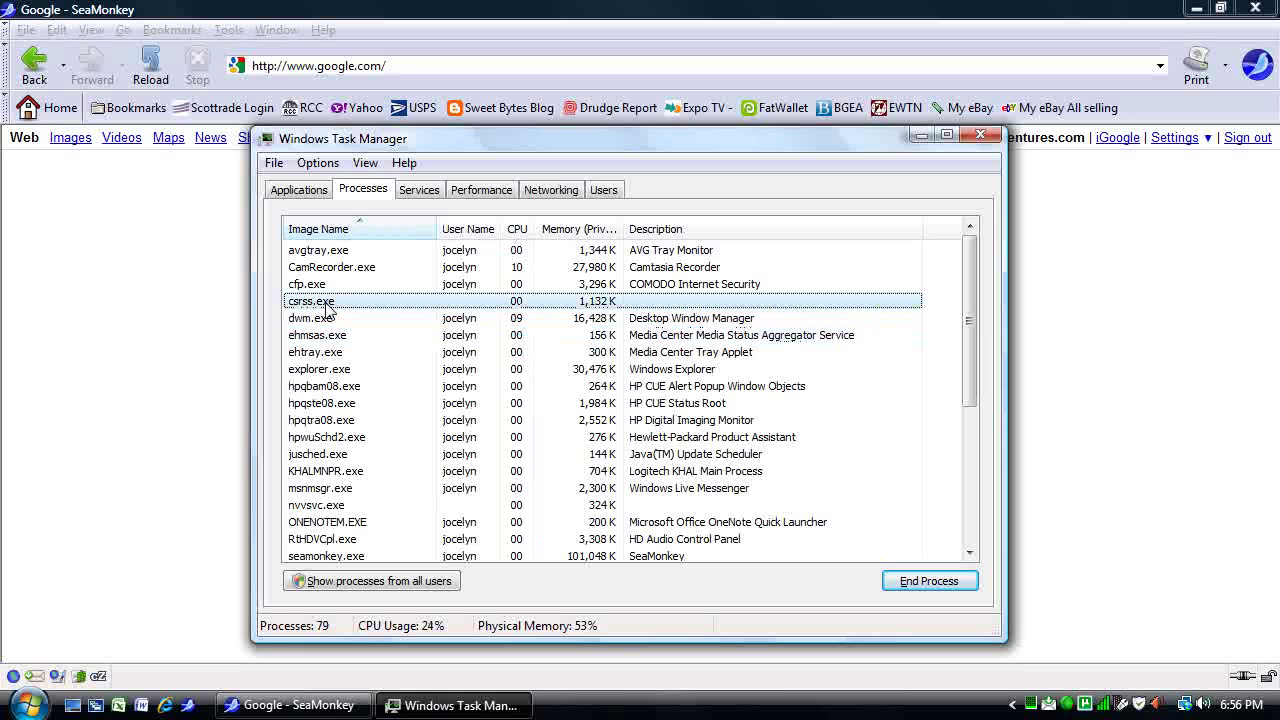
{"action": "right_click", "coordinate": [326, 310]}
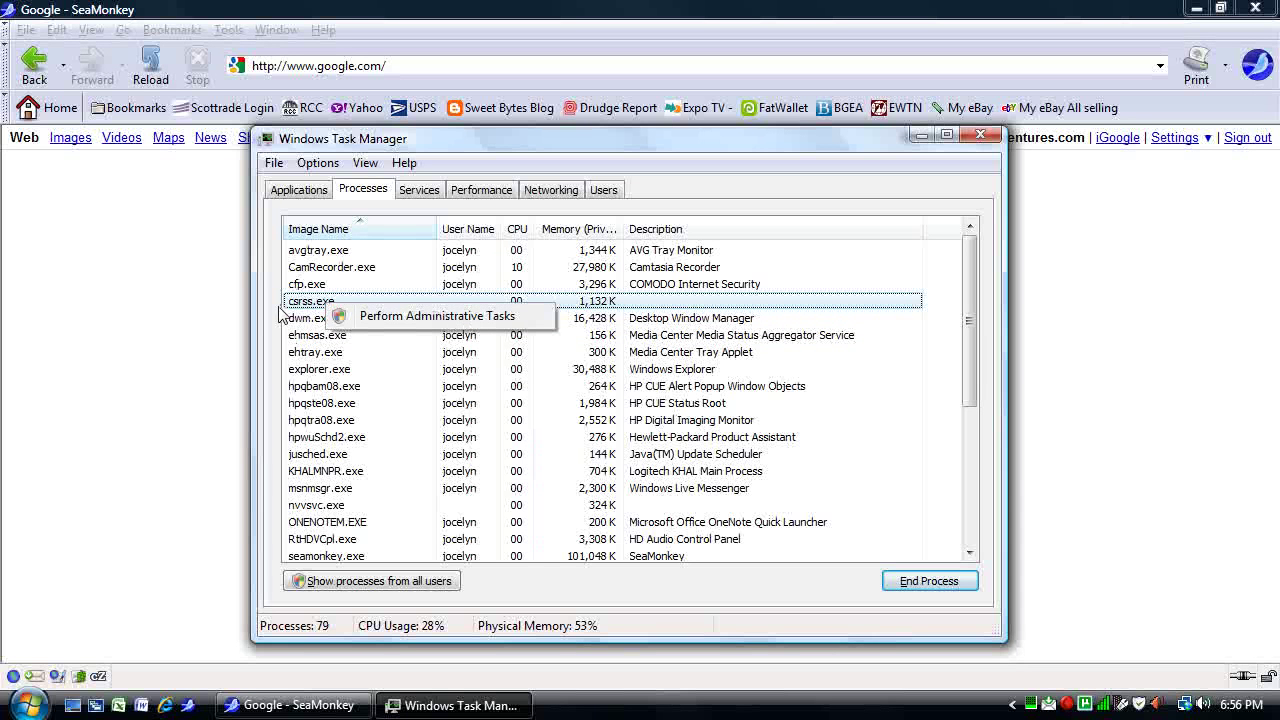
{"action": "left_click", "coordinate": [283, 314]}
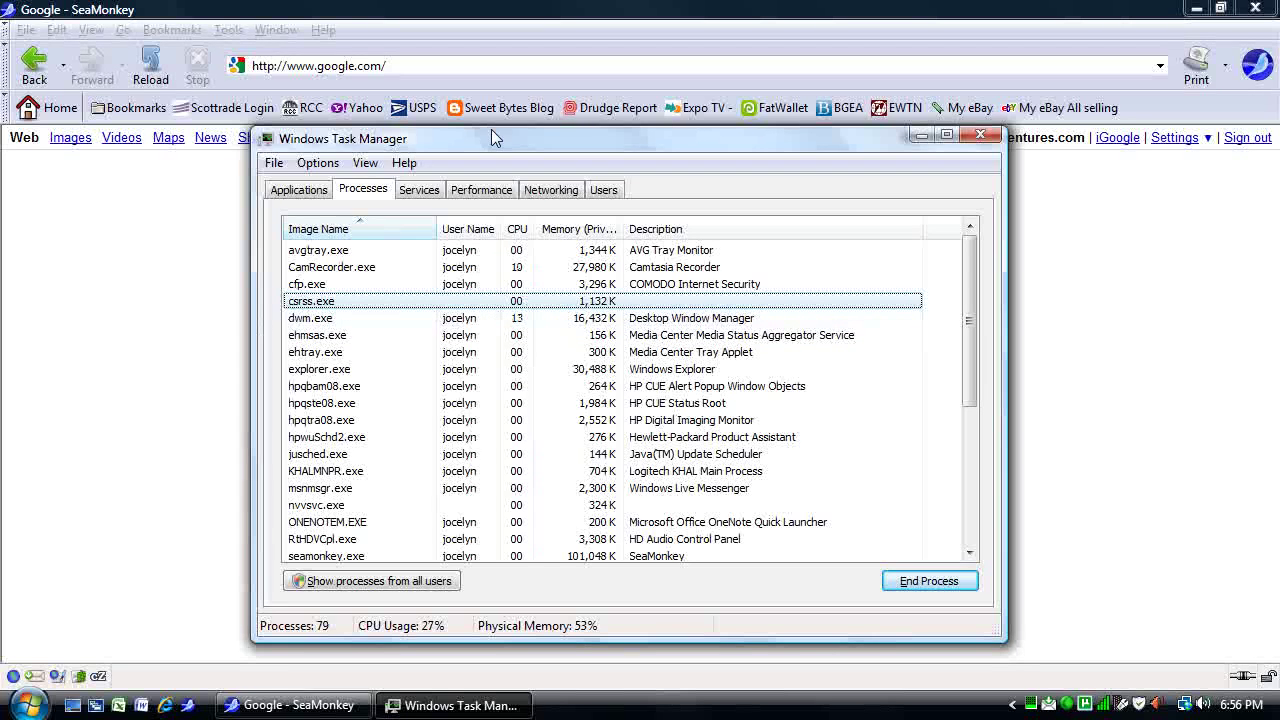
Search Google for csrss.exe in the SeaMonkey browser and minimize Task Manager to uncover the results page
{"action": "left_click_drag", "start_coordinate": [486, 140], "coordinate": [476, 428]}
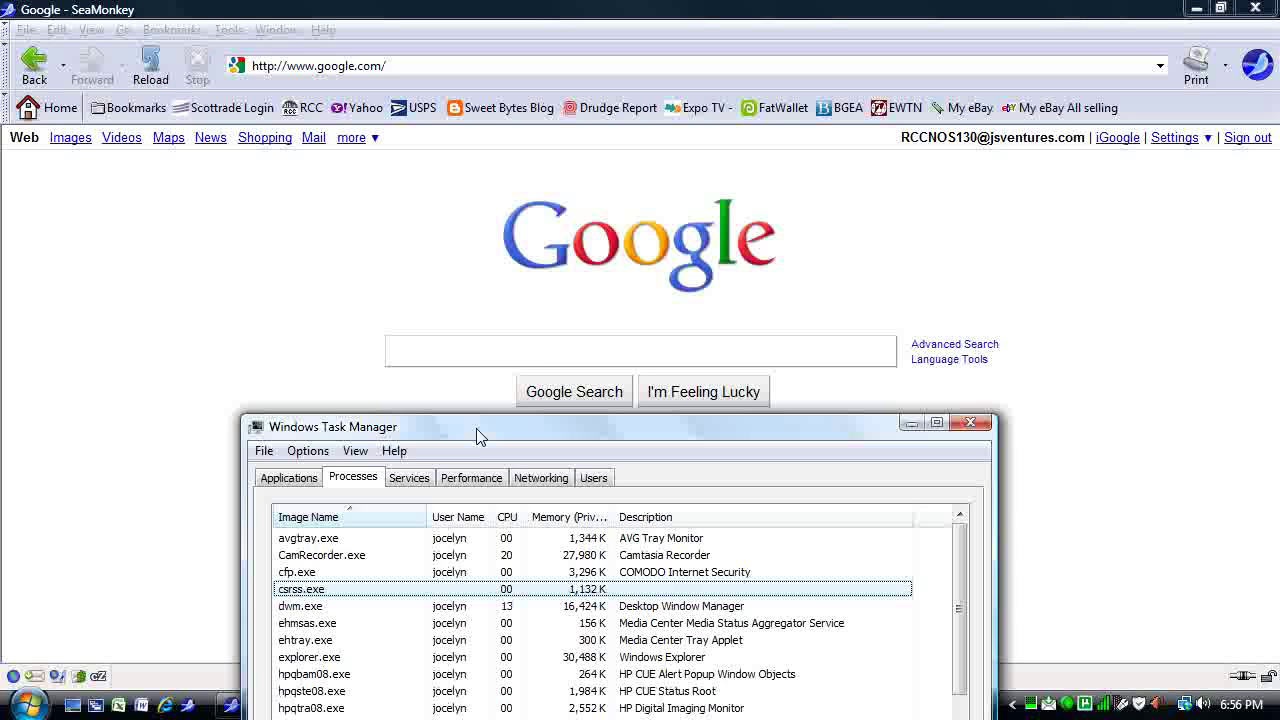
{"action": "left_click", "coordinate": [542, 346]}
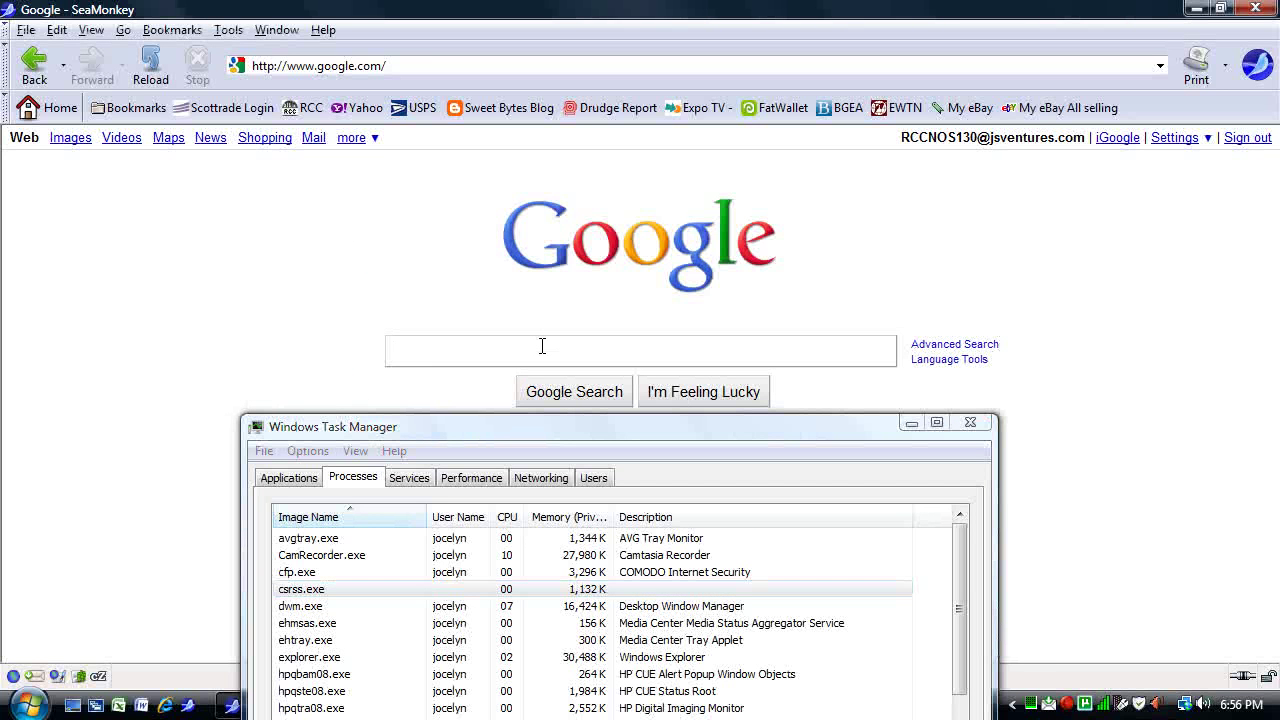
{"action": "type", "text": "cs"}
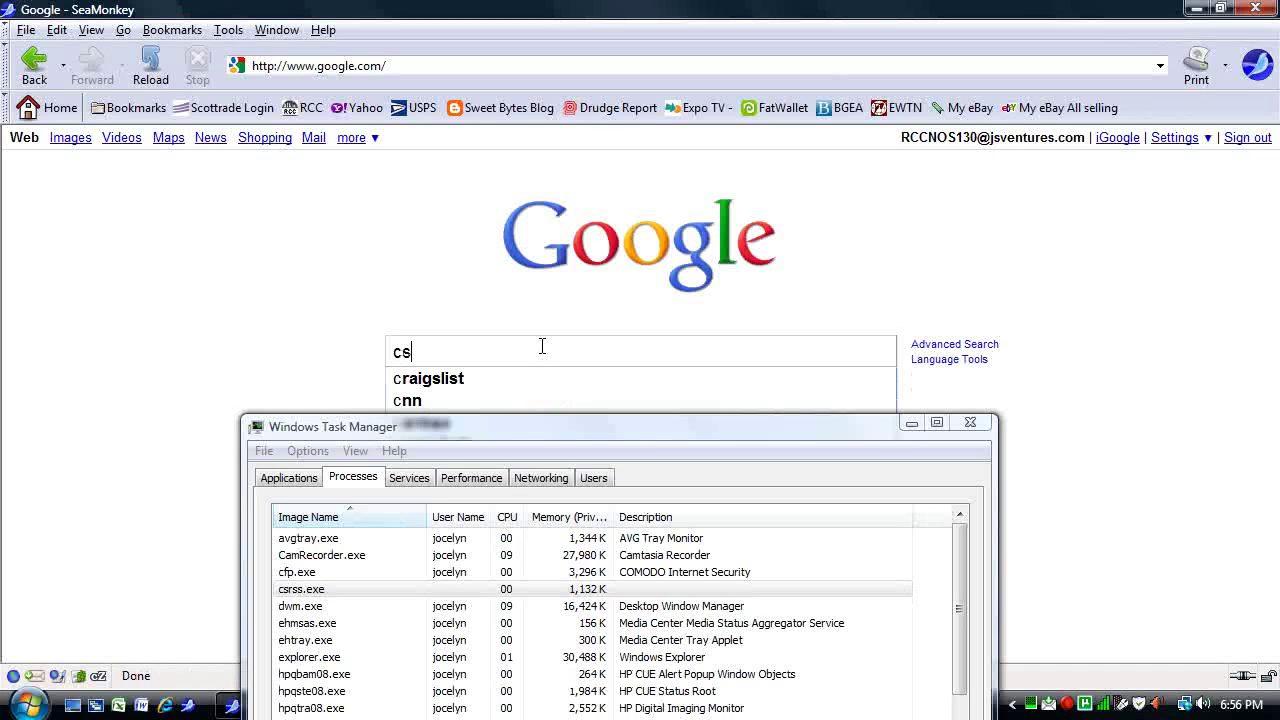
{"action": "type", "text": "rss."}
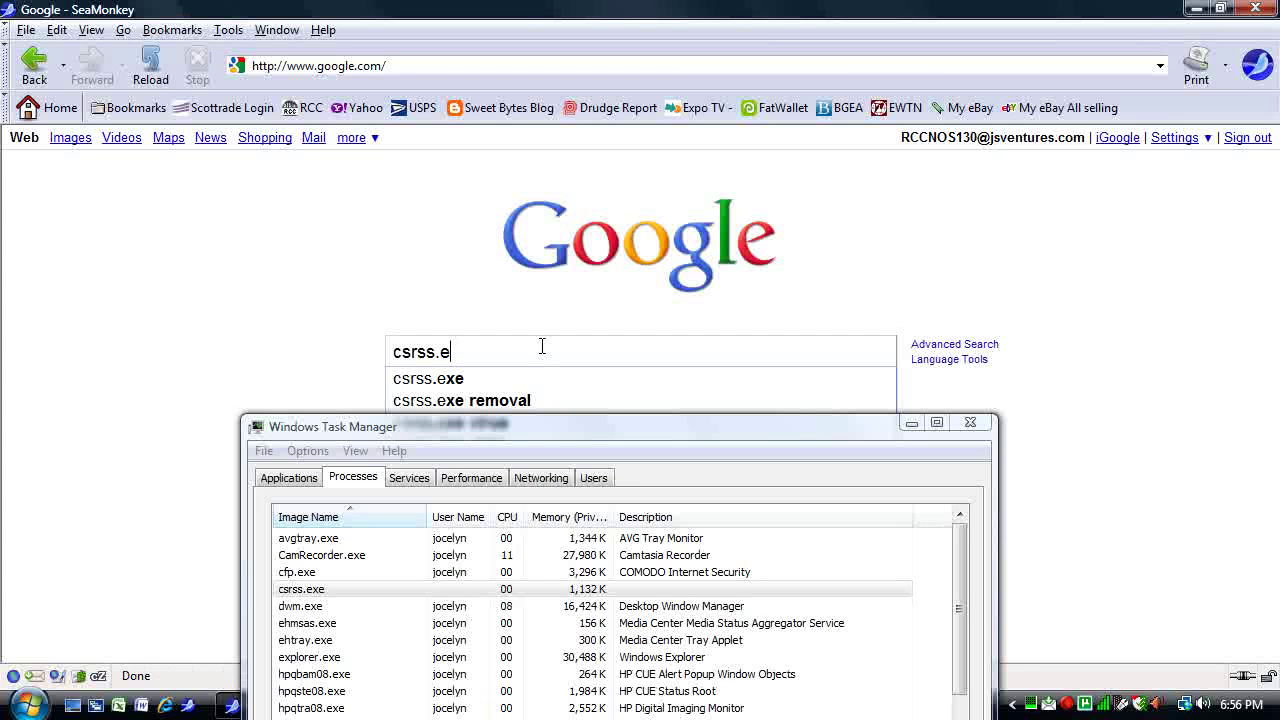
{"action": "type", "text": "e"}
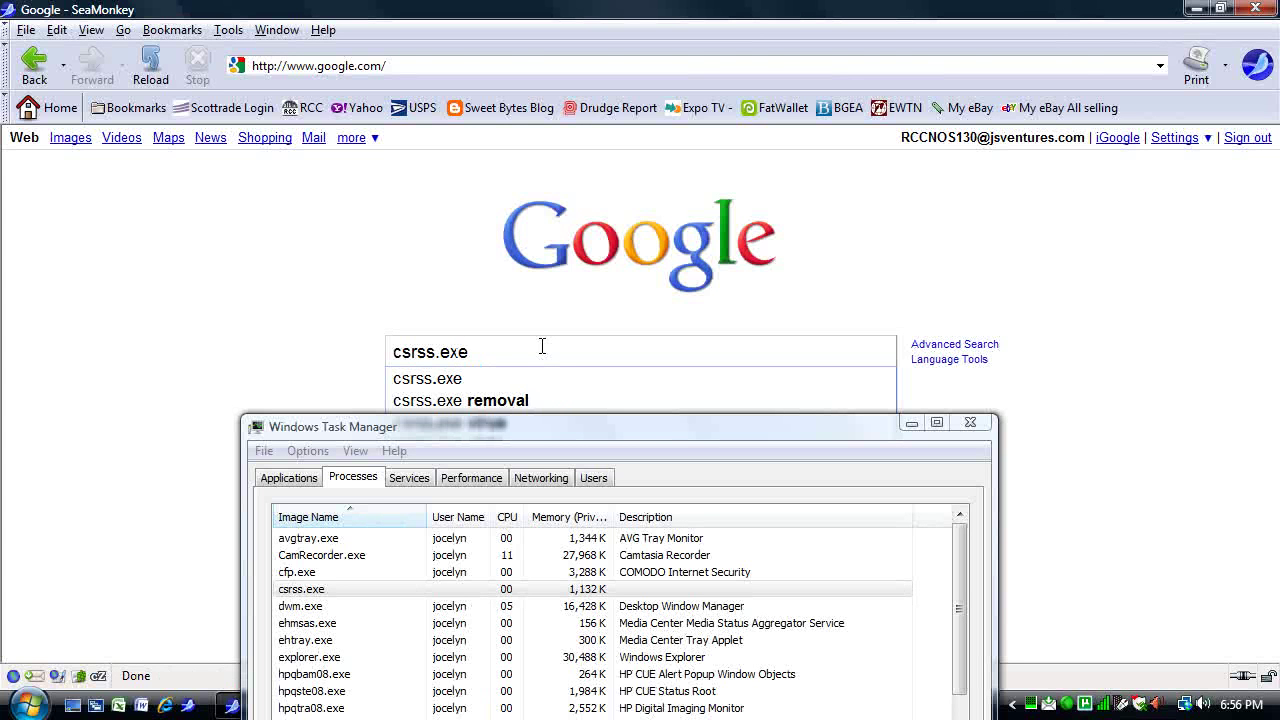
{"action": "key", "text": "Return"}
{"action": "left_click", "coordinate": [903, 430]}
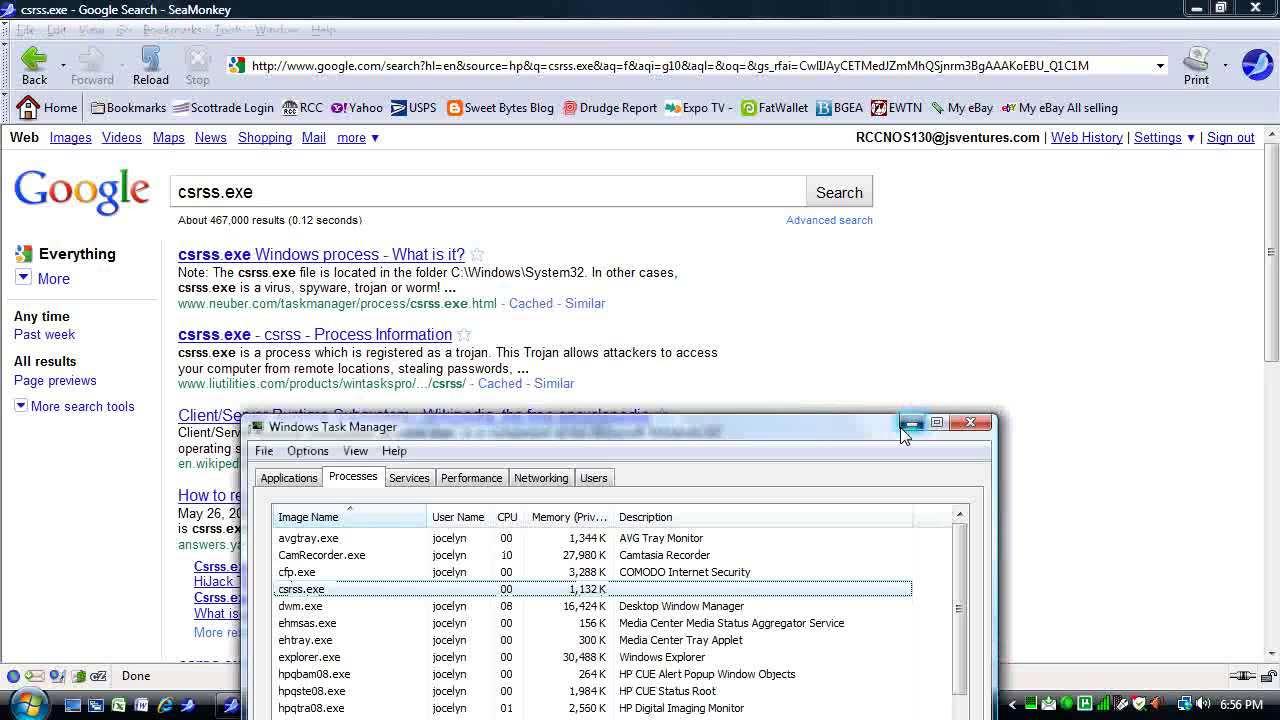
{"action": "left_click", "coordinate": [908, 425]}
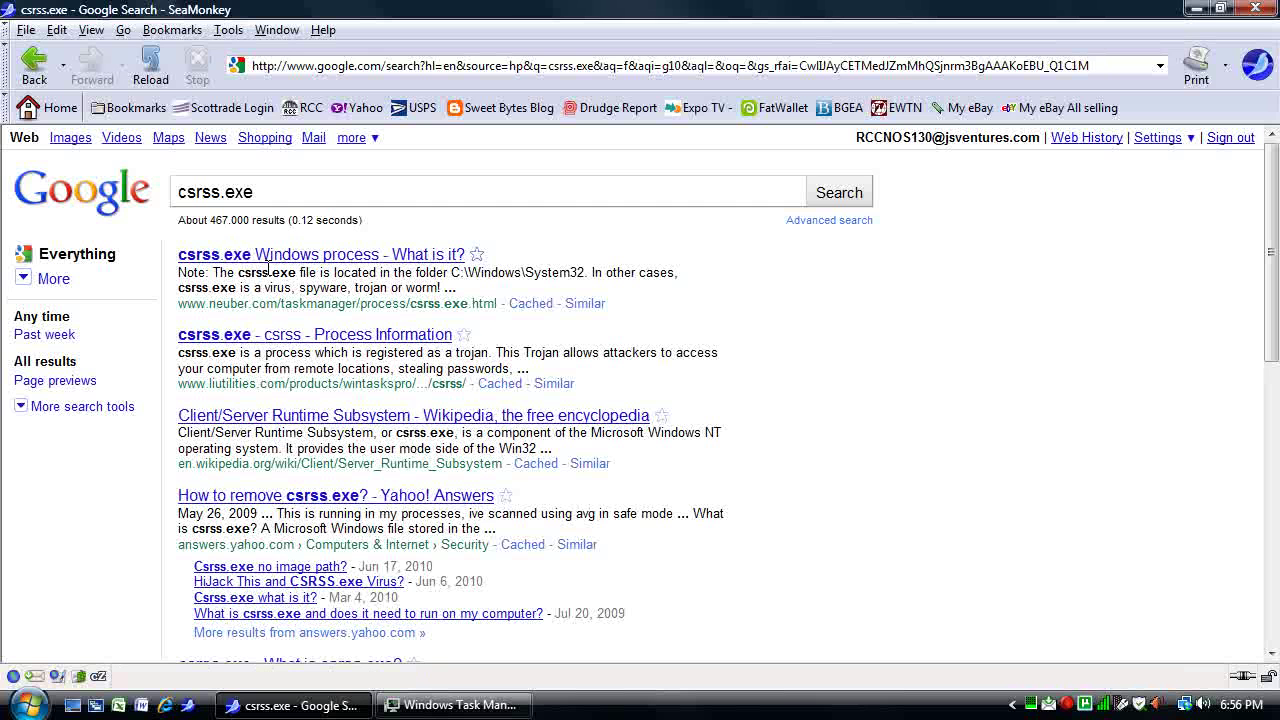
Read the Neuber and liutilities.com pages about csrss.exe, returning to the search results after each
{"action": "left_click", "coordinate": [340, 258]}
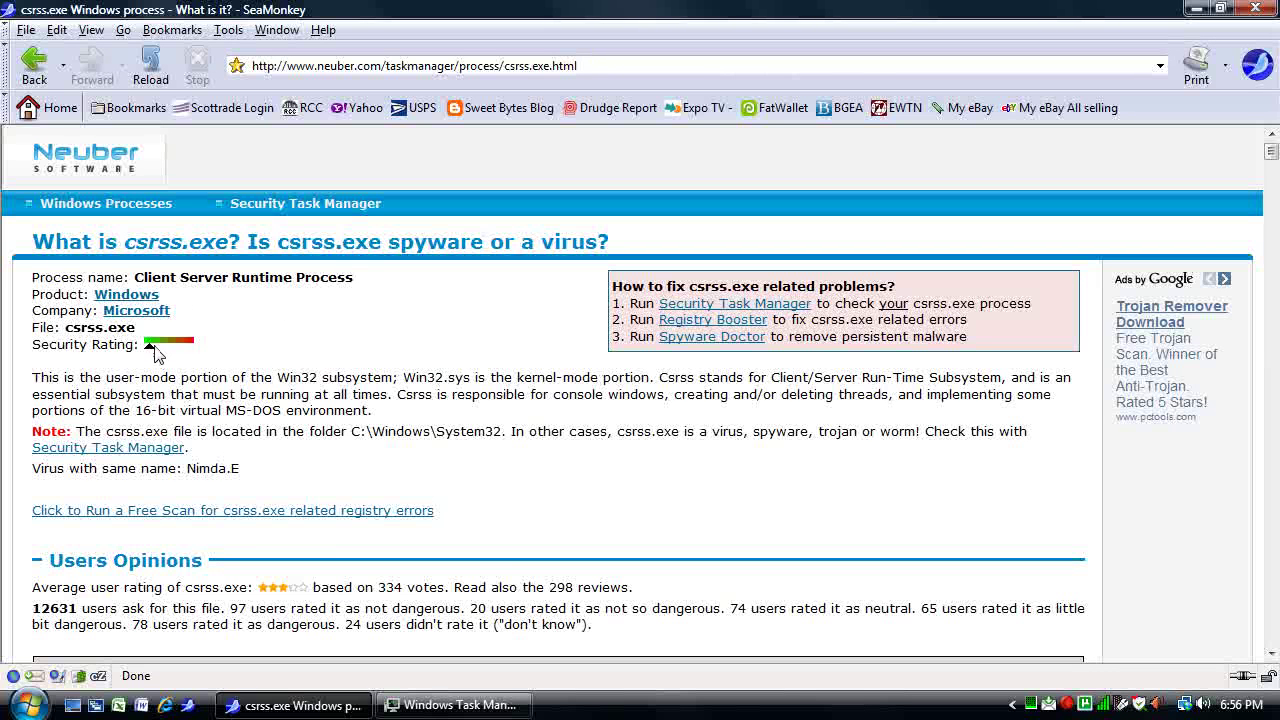
{"action": "key", "text": "alt+Left"}
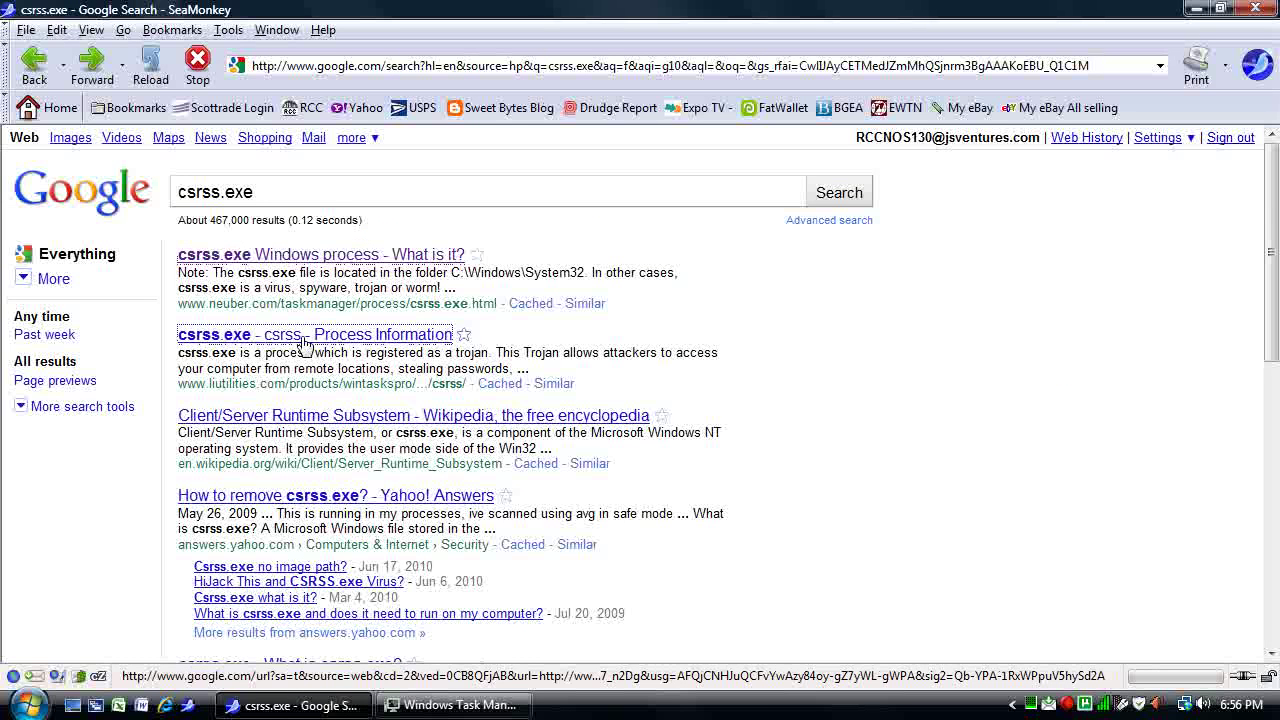
{"action": "left_click", "coordinate": [305, 343]}
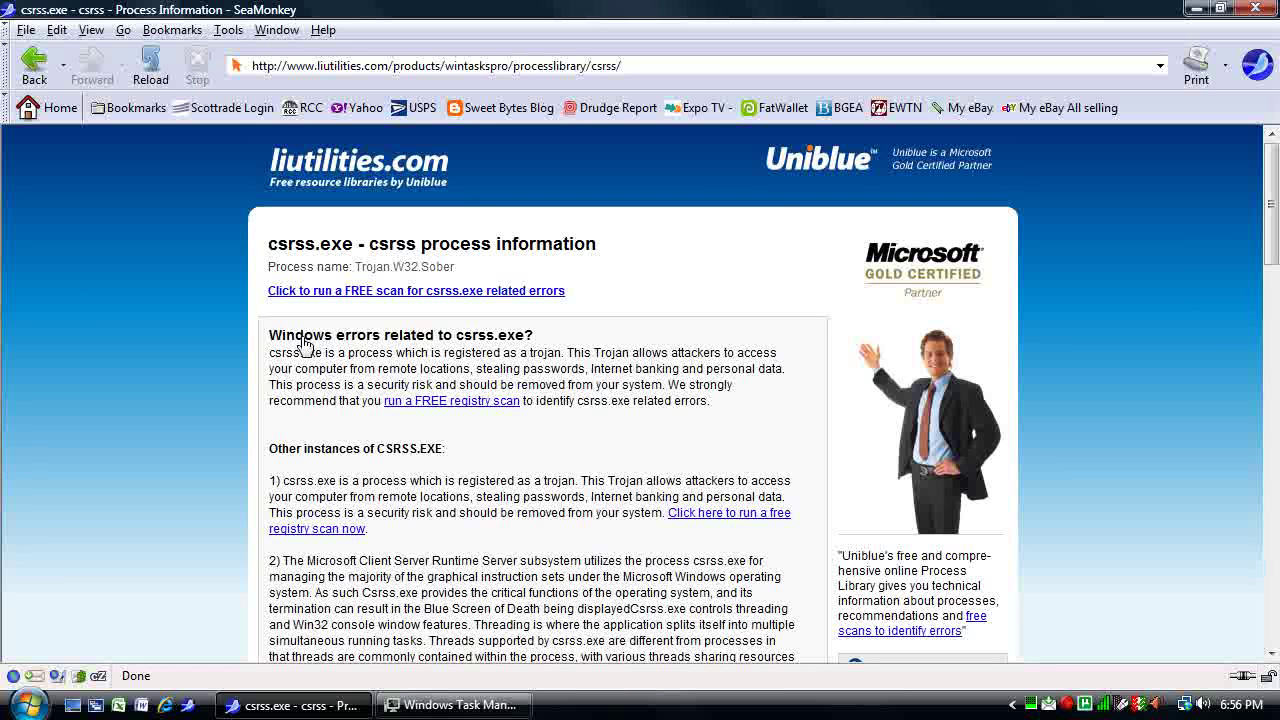
{"action": "key", "text": "alt+Left"}
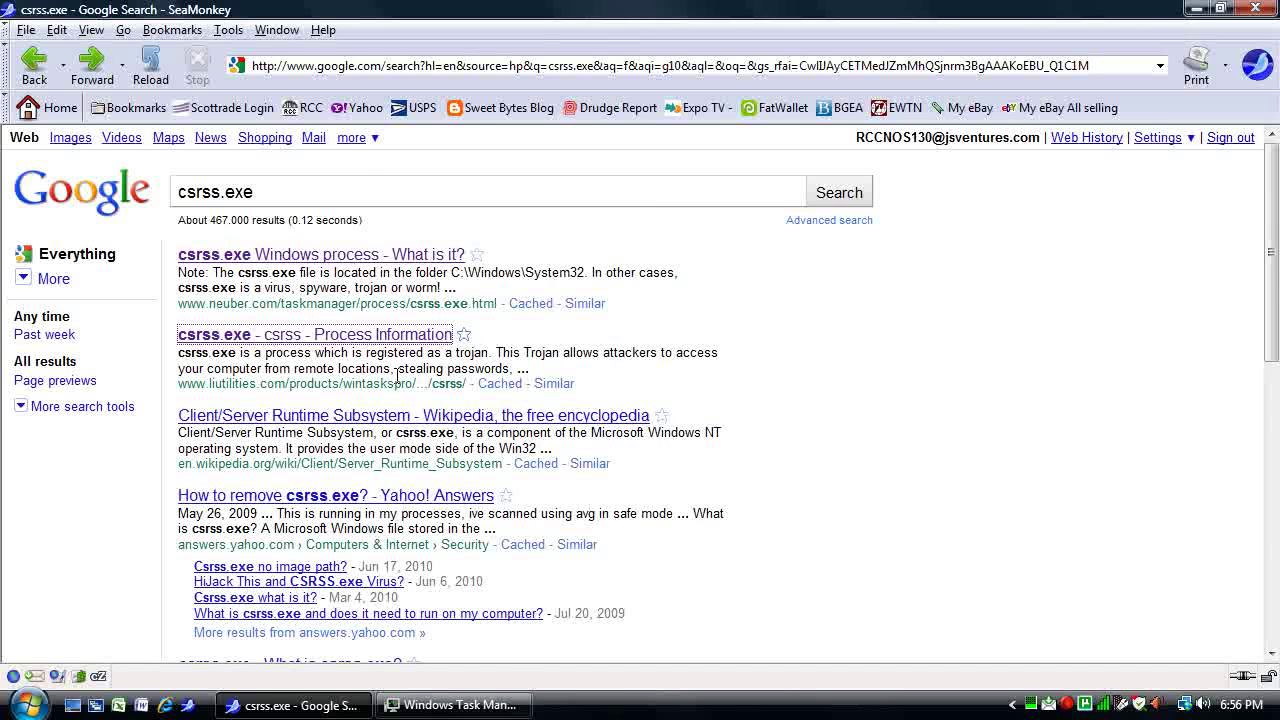
Find the ProcessLibrary.com result for csrss.exe further down the results and read its process description
{"action": "scroll", "coordinate": [397, 376], "scroll_direction": "down", "scroll_amount": 1}
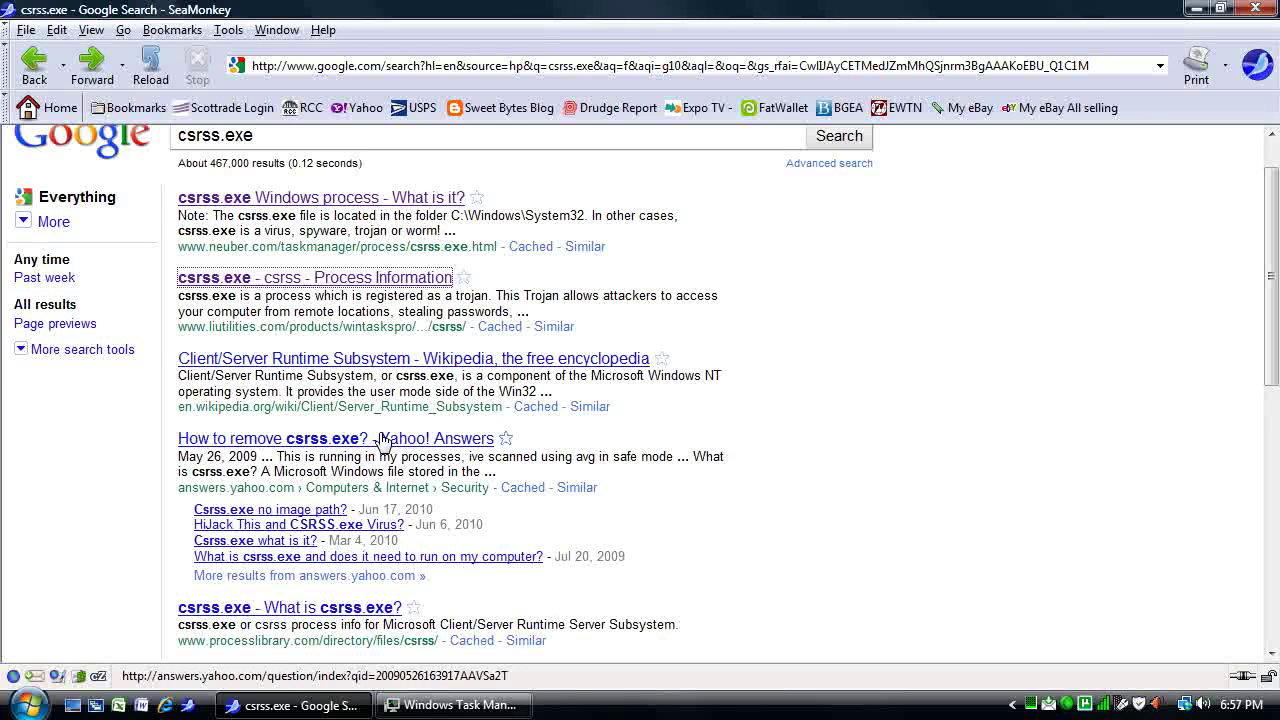
{"action": "scroll", "coordinate": [383, 440], "scroll_direction": "down", "scroll_amount": 2}
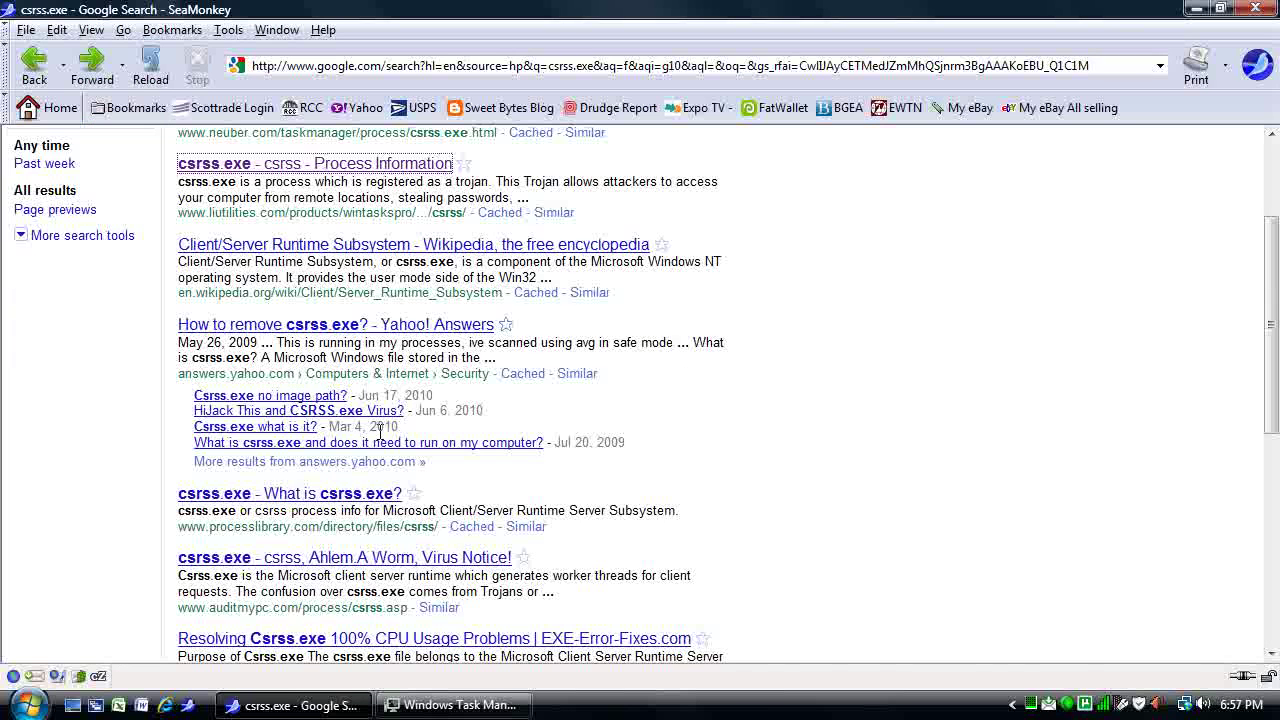
{"action": "left_click", "coordinate": [357, 498]}
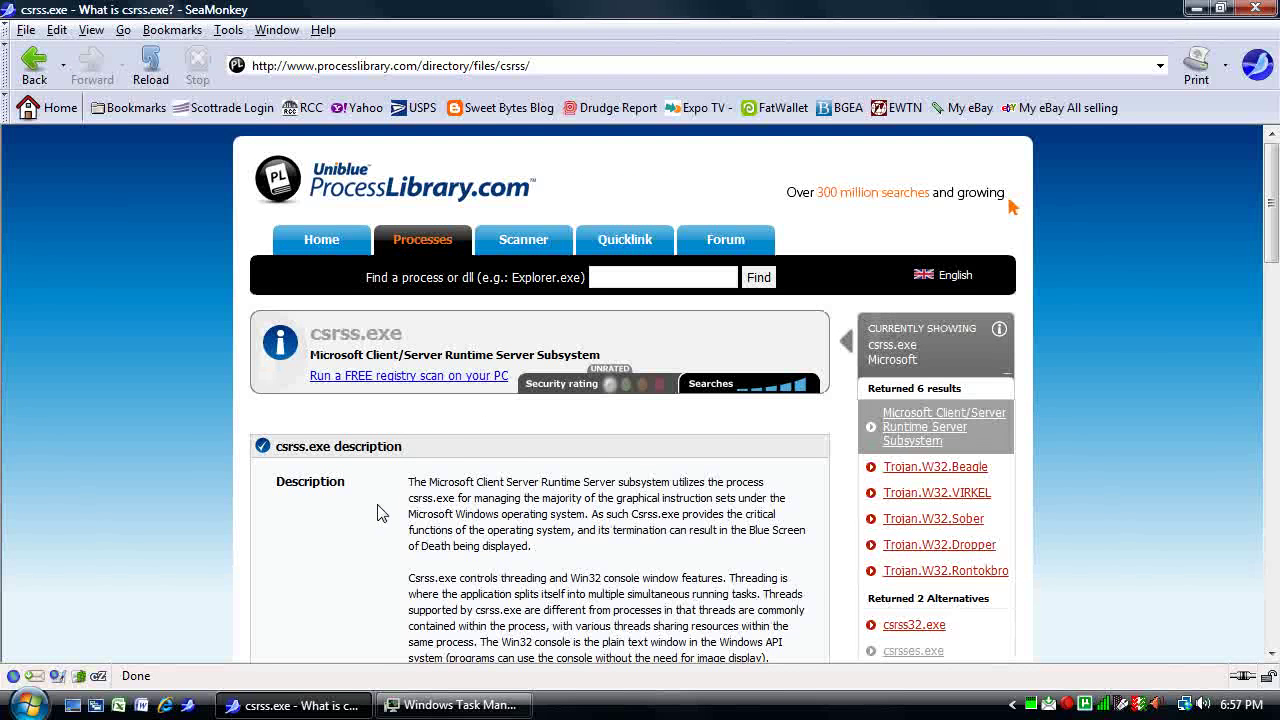
{"action": "scroll", "coordinate": [379, 512], "scroll_direction": "down", "scroll_amount": 2}
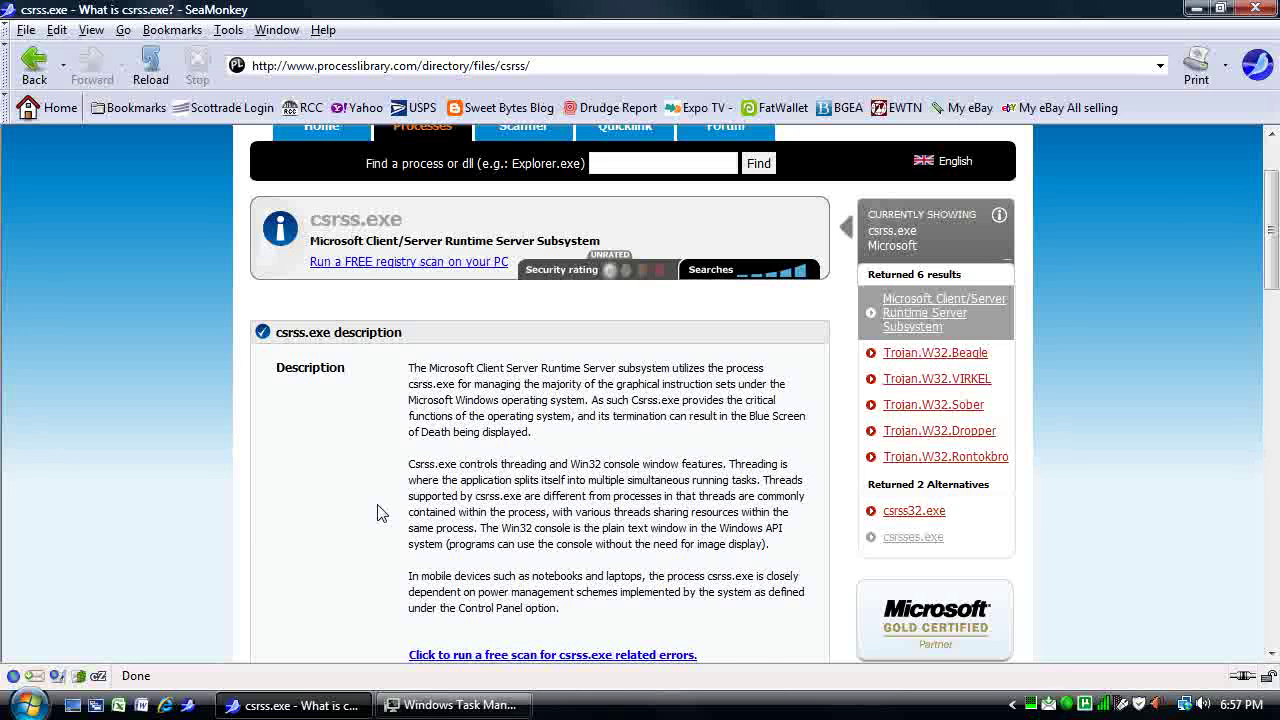
{"action": "scroll", "coordinate": [377, 512], "scroll_direction": "up", "scroll_amount": 2}
Switch back to Task Manager, look through the services and check which actions are available for the wcncsvc service
{"action": "left_click", "coordinate": [452, 705]}
{"action": "left_click_drag", "start_coordinate": [544, 428], "coordinate": [535, 171]}
{"action": "left_click", "coordinate": [398, 228]}
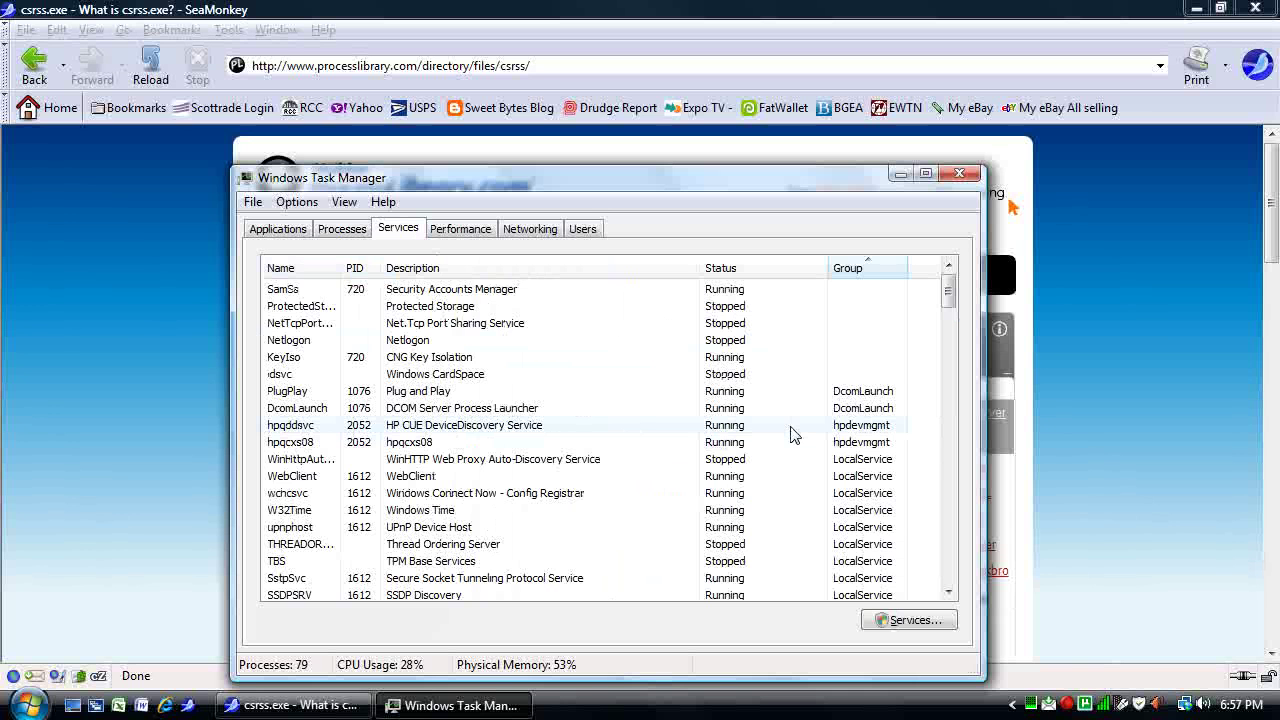
{"action": "scroll", "coordinate": [790, 433], "scroll_direction": "down", "scroll_amount": 3}
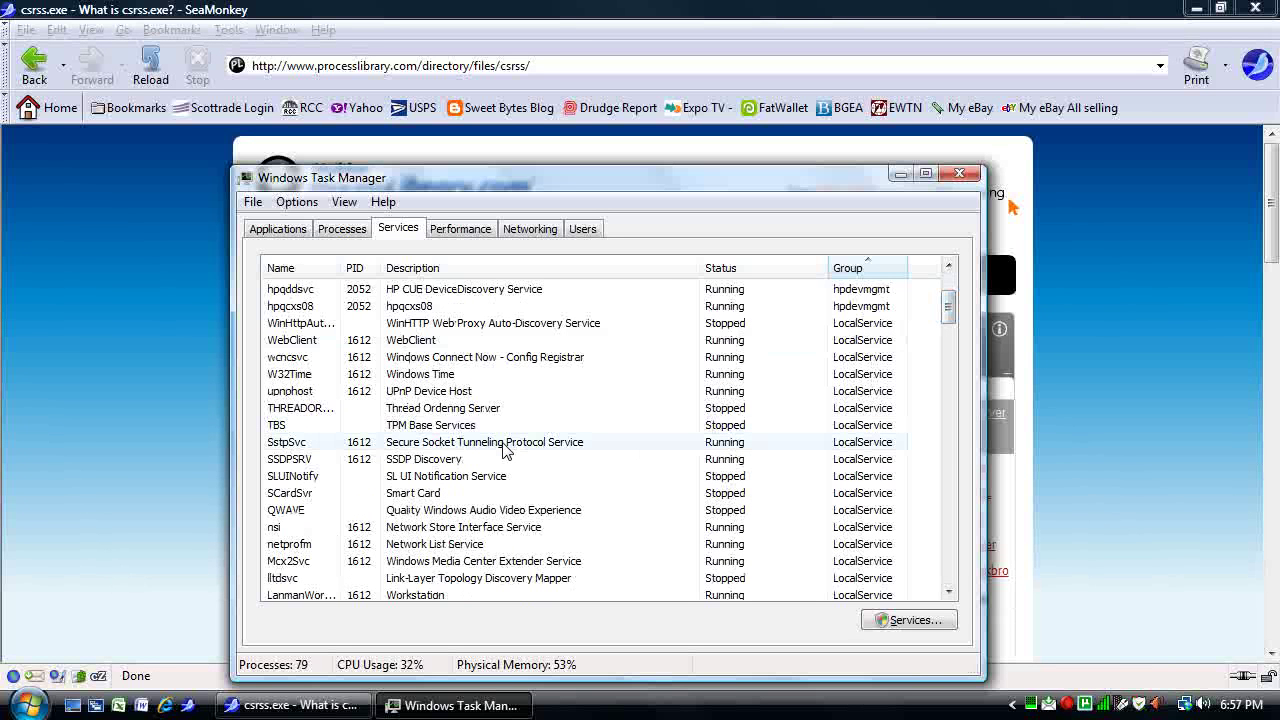
{"action": "left_click", "coordinate": [490, 444]}
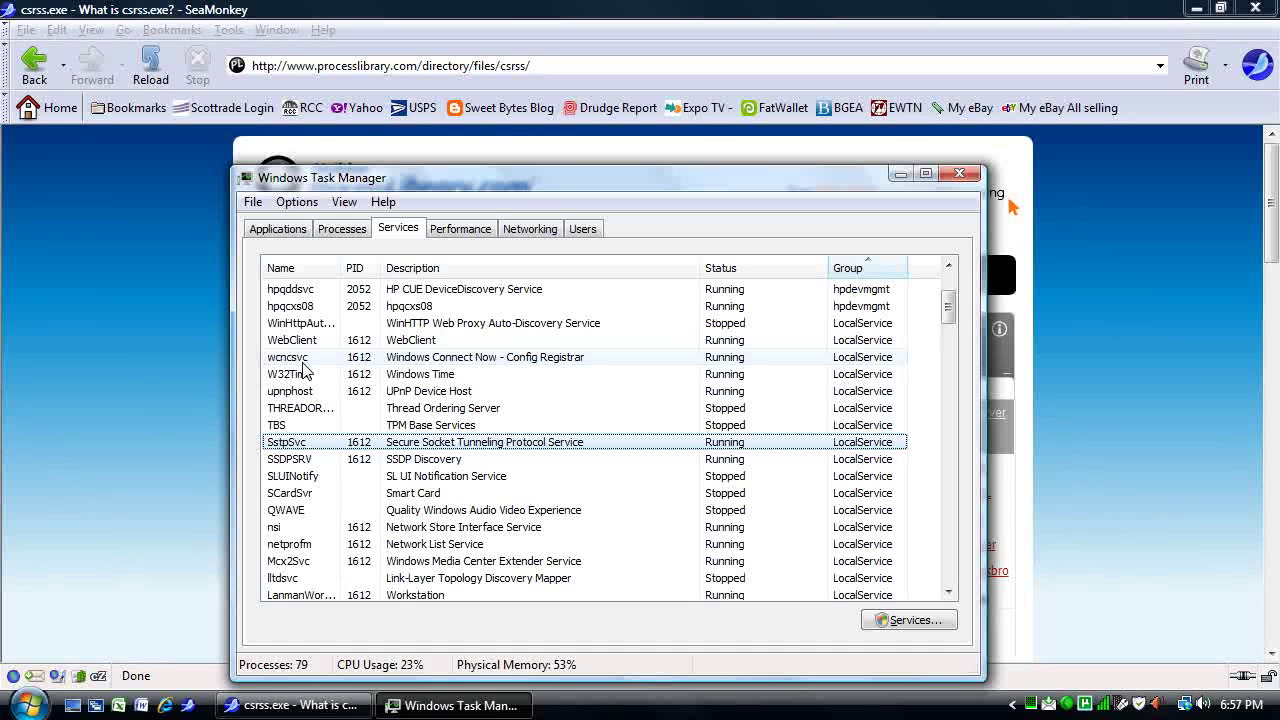
{"action": "left_click", "coordinate": [303, 360]}
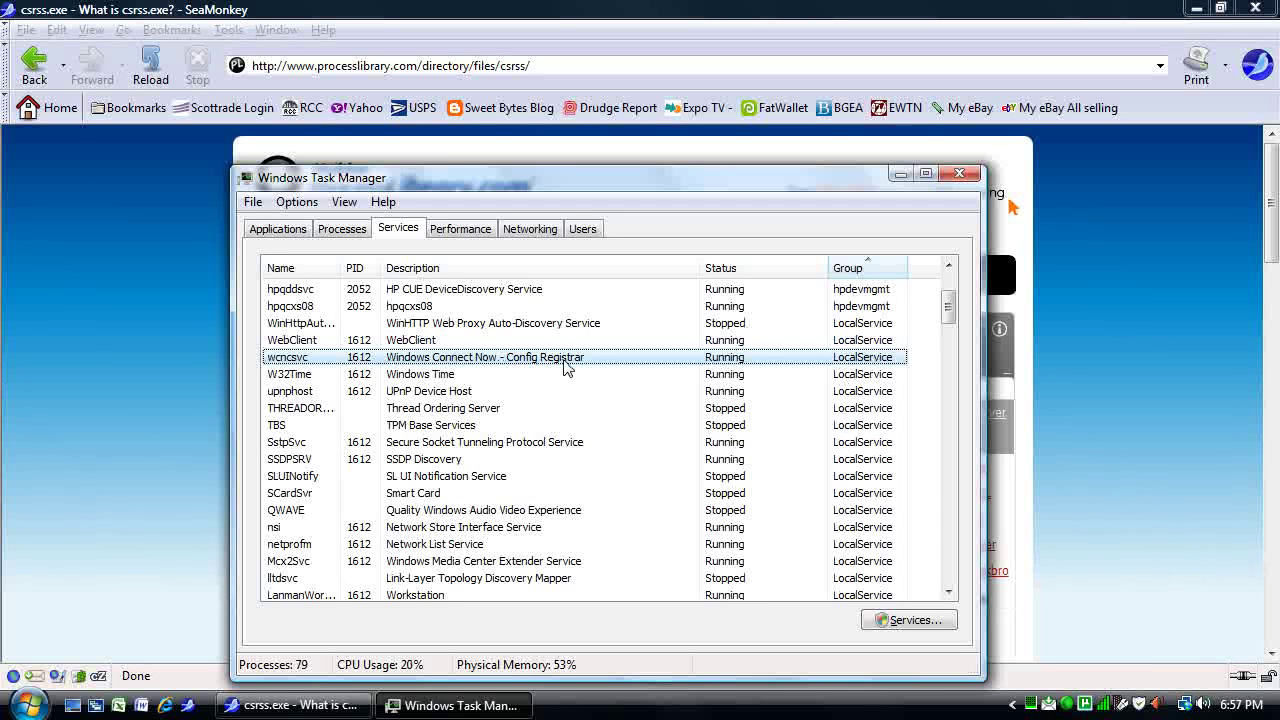
{"action": "right_click", "coordinate": [541, 360]}
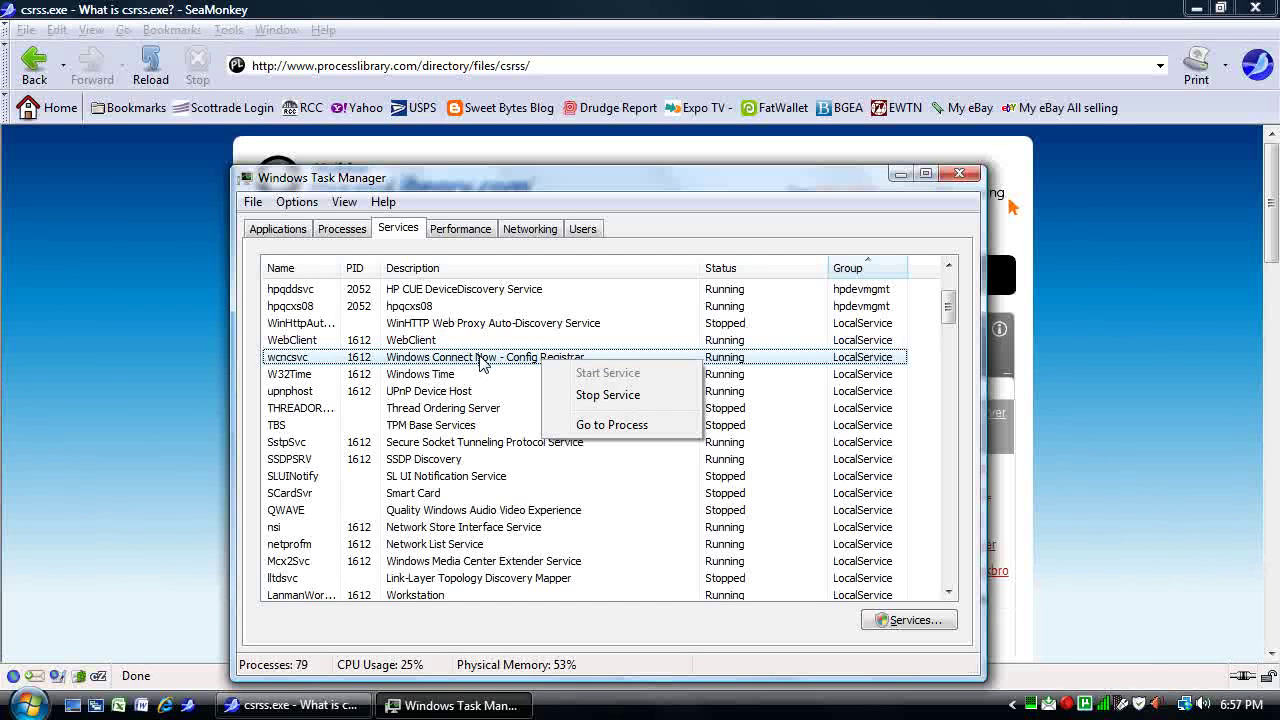
Check the CPU and memory performance graphs, and sort the process list by CPU usage, highest first
{"action": "left_click", "coordinate": [466, 232]}
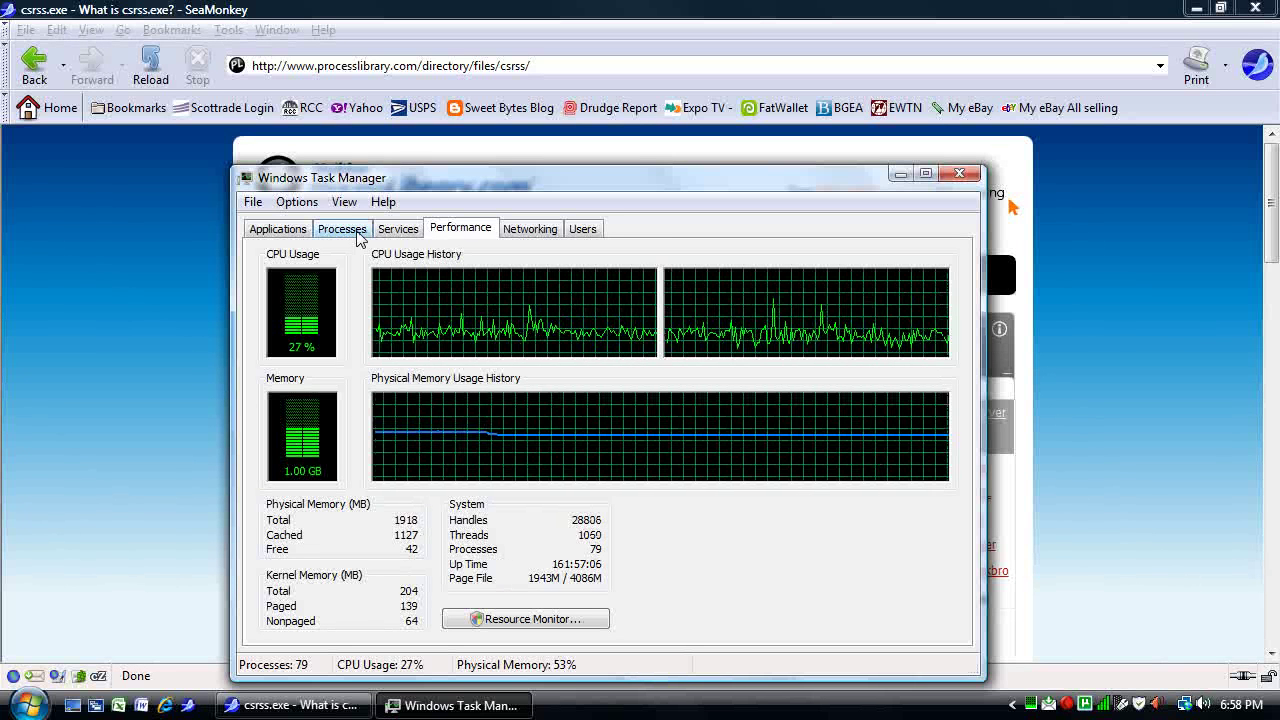
{"action": "left_click", "coordinate": [352, 234]}
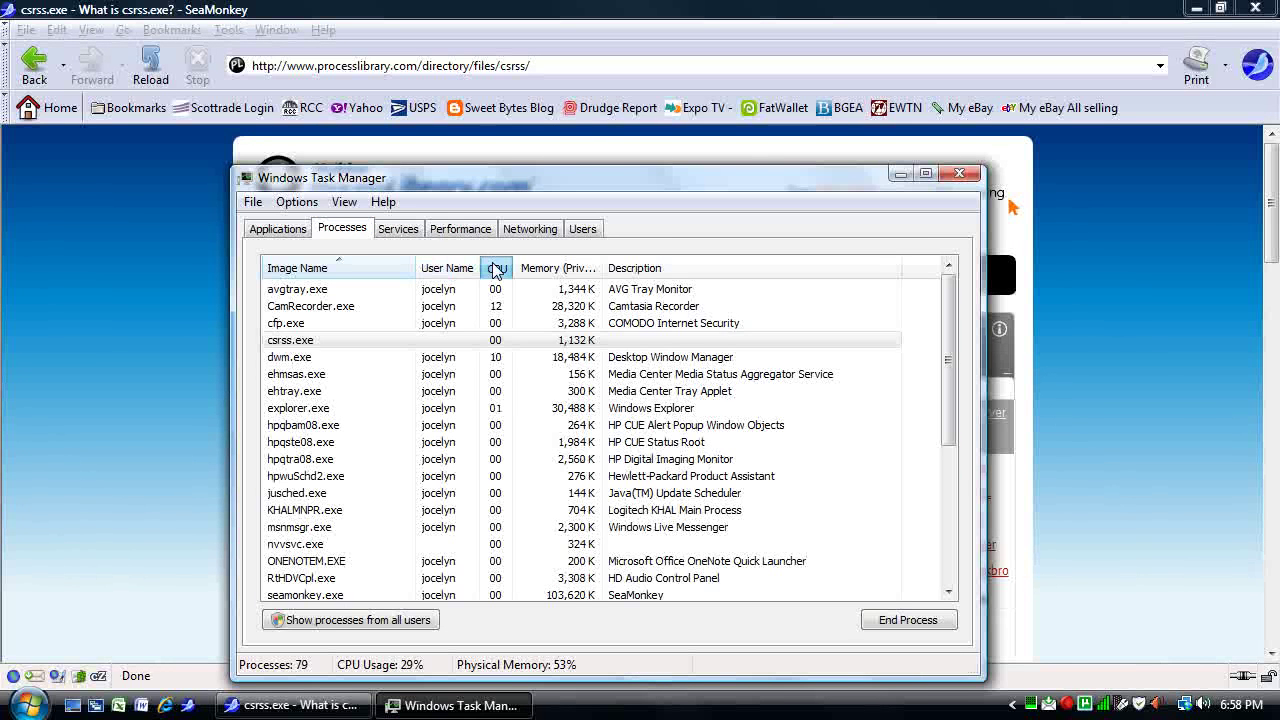
{"action": "left_click", "coordinate": [496, 269]}
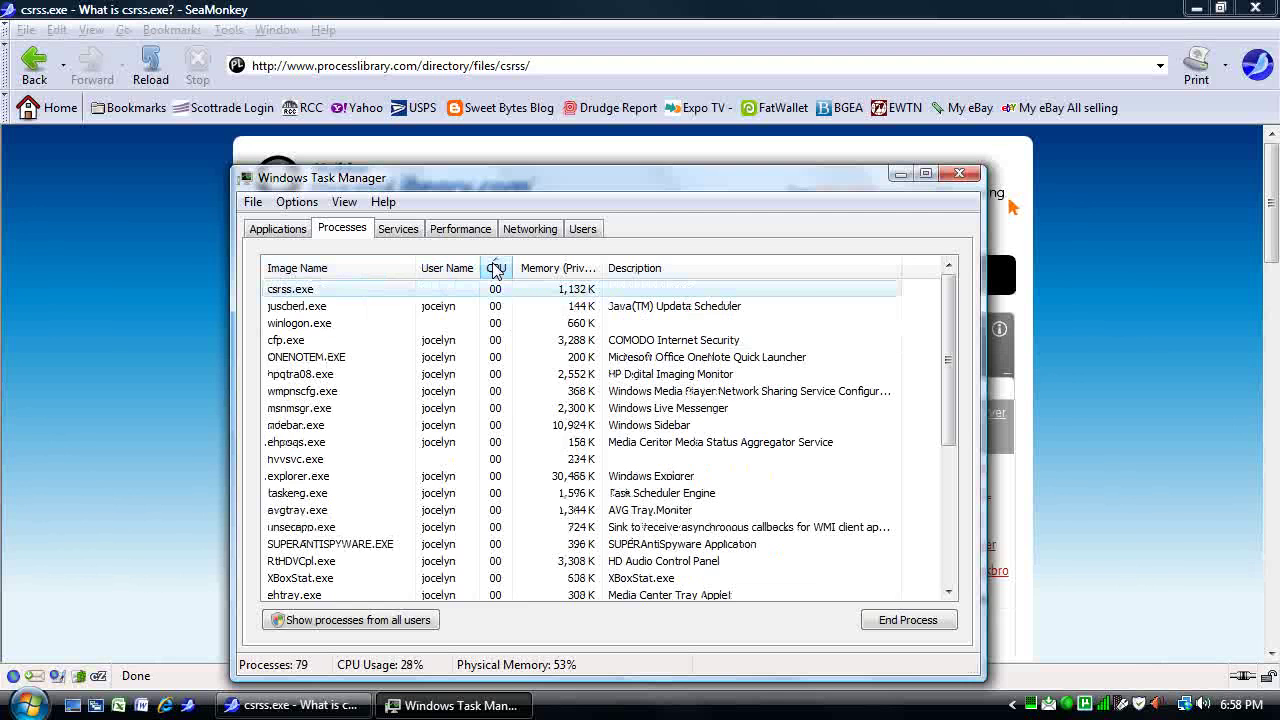
{"action": "left_click", "coordinate": [496, 269]}
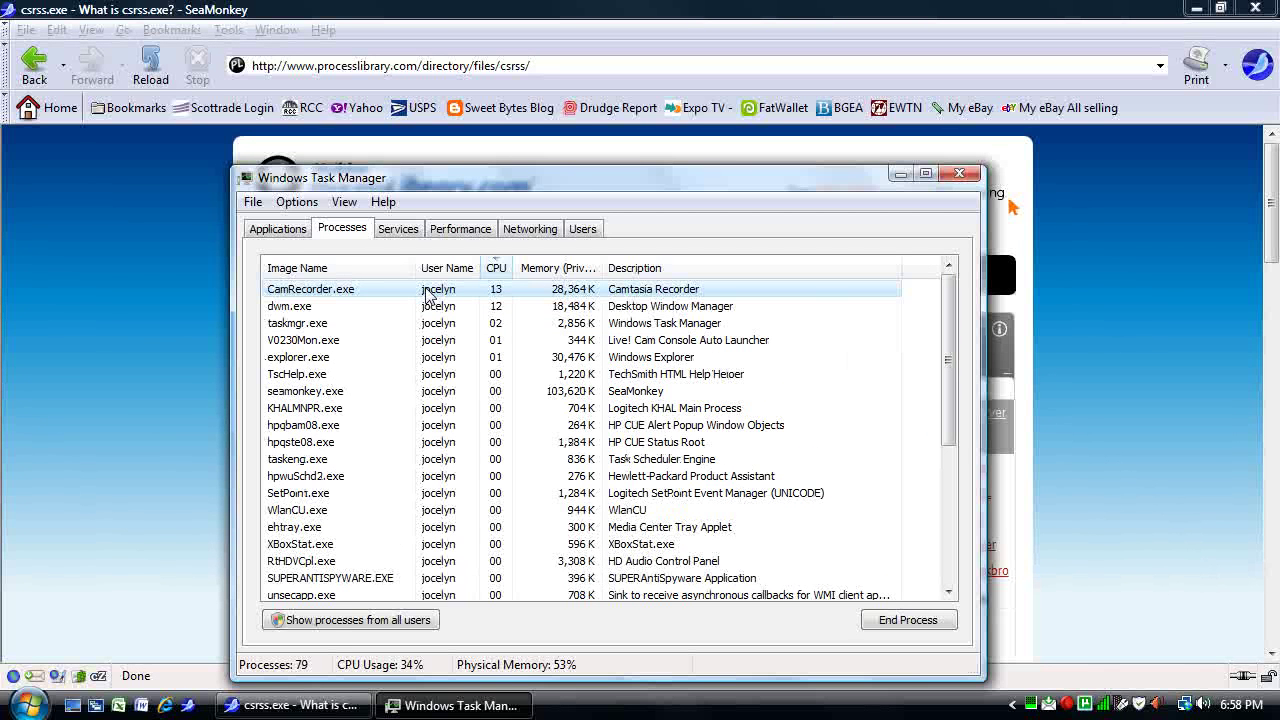
Compare the performance graphs with the process and services lists, ending on the performance graphs
{"action": "left_click", "coordinate": [458, 229]}
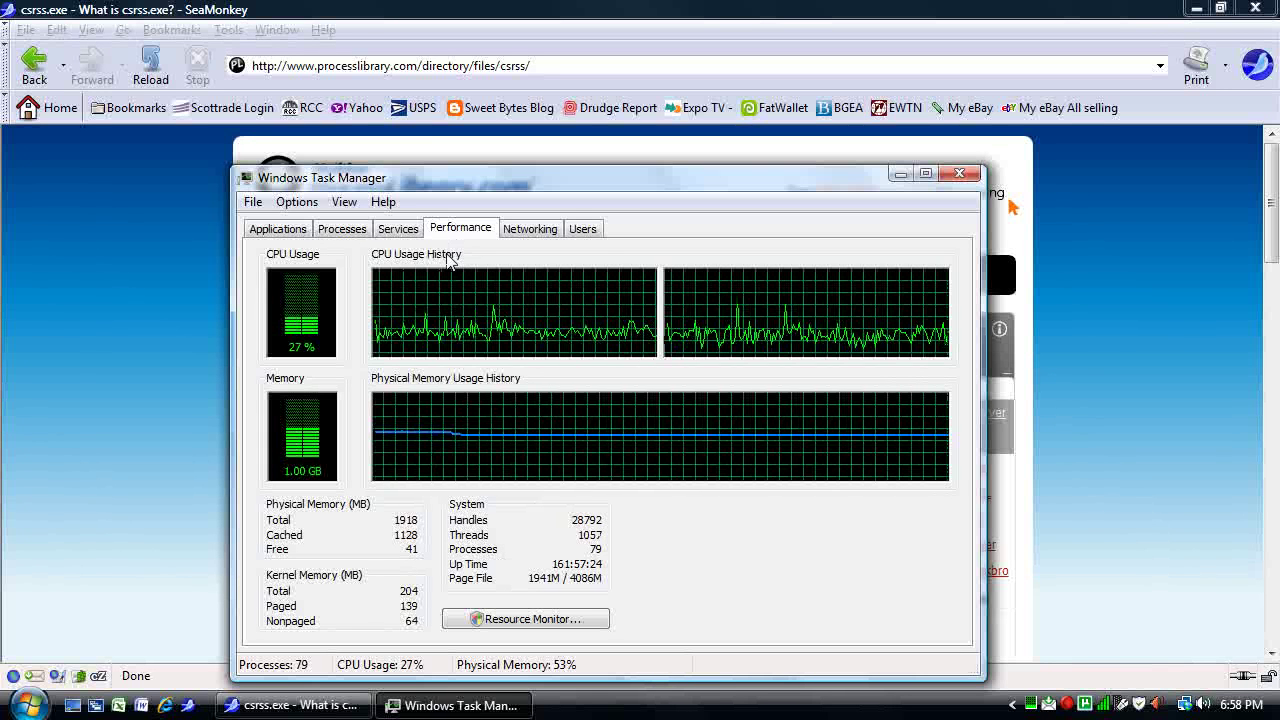
{"action": "left_click", "coordinate": [342, 229]}
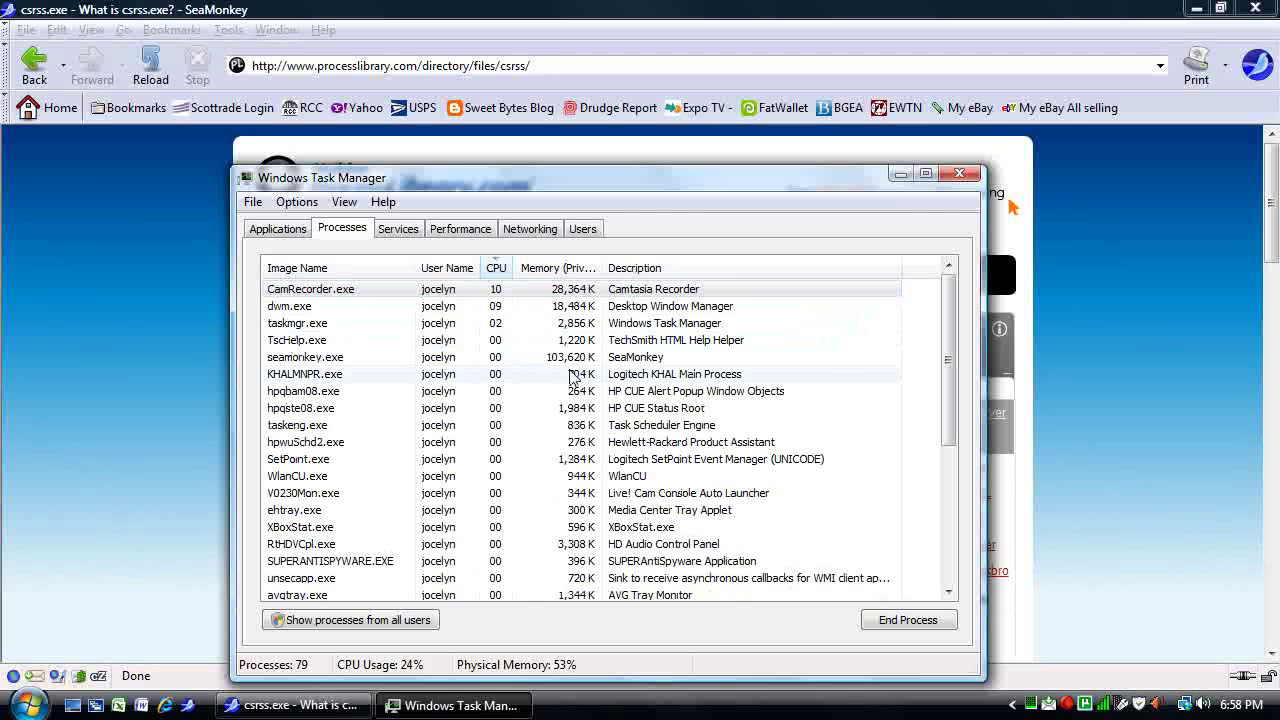
{"action": "left_click", "coordinate": [398, 228]}
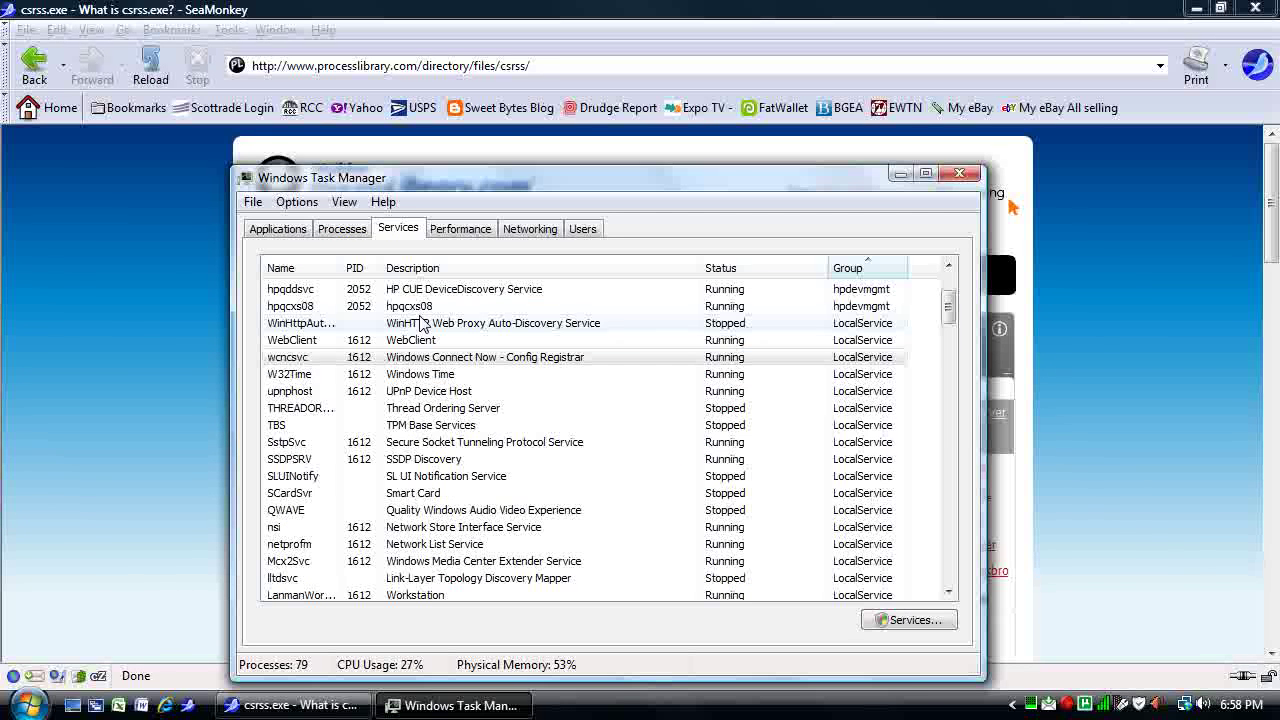
{"action": "left_click", "coordinate": [466, 234]}
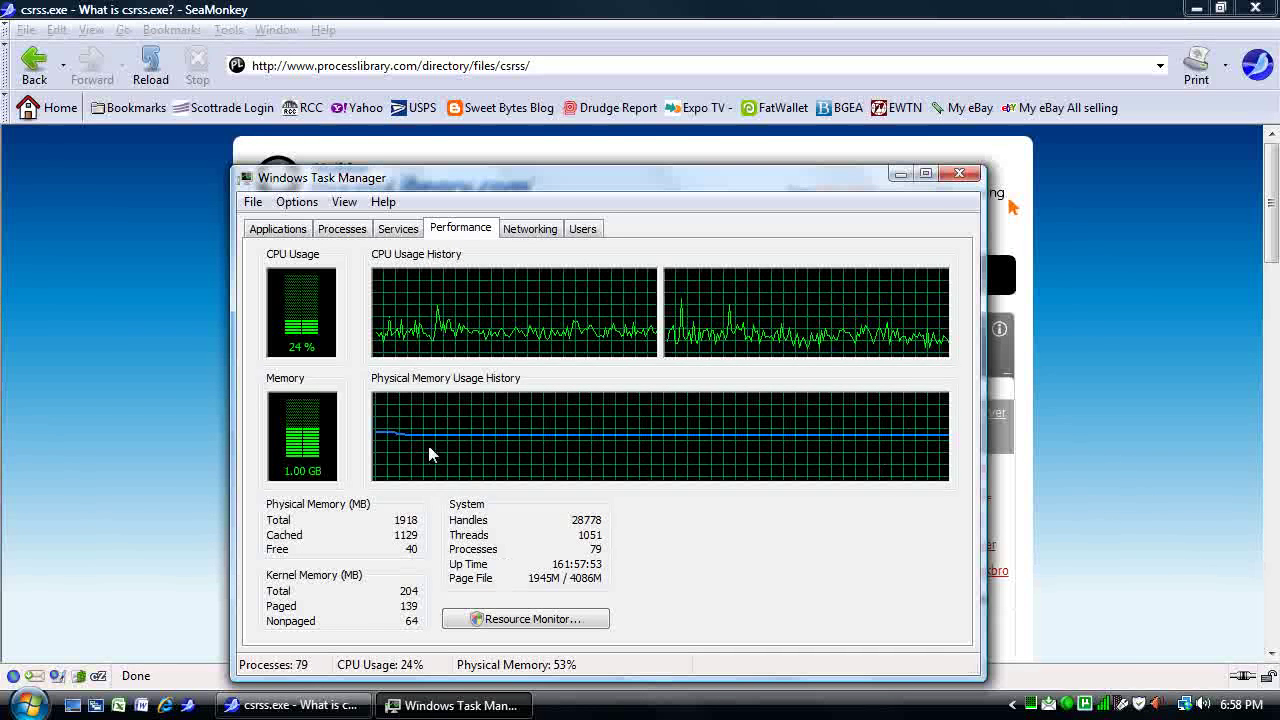
View the network adapter graphs and reload the ProcessLibrary page in the browser to watch the wireless traffic
{"action": "left_click", "coordinate": [529, 229]}
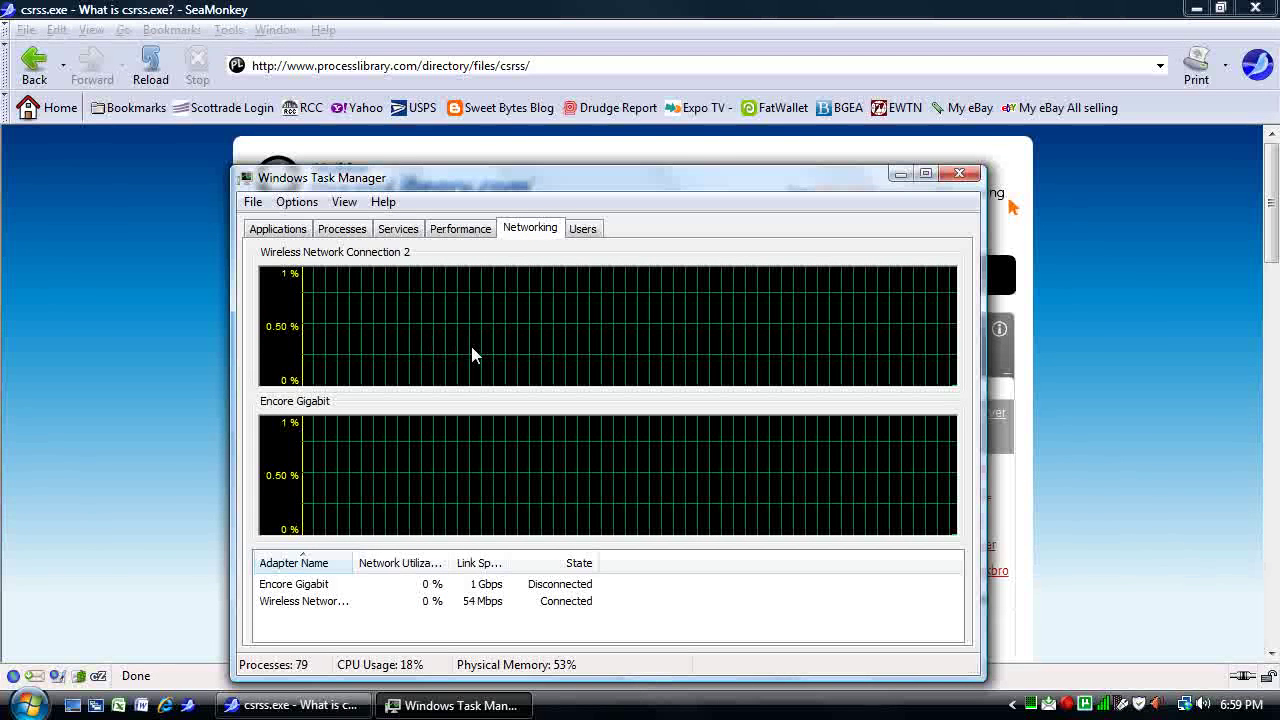
{"action": "left_click", "coordinate": [126, 297]}
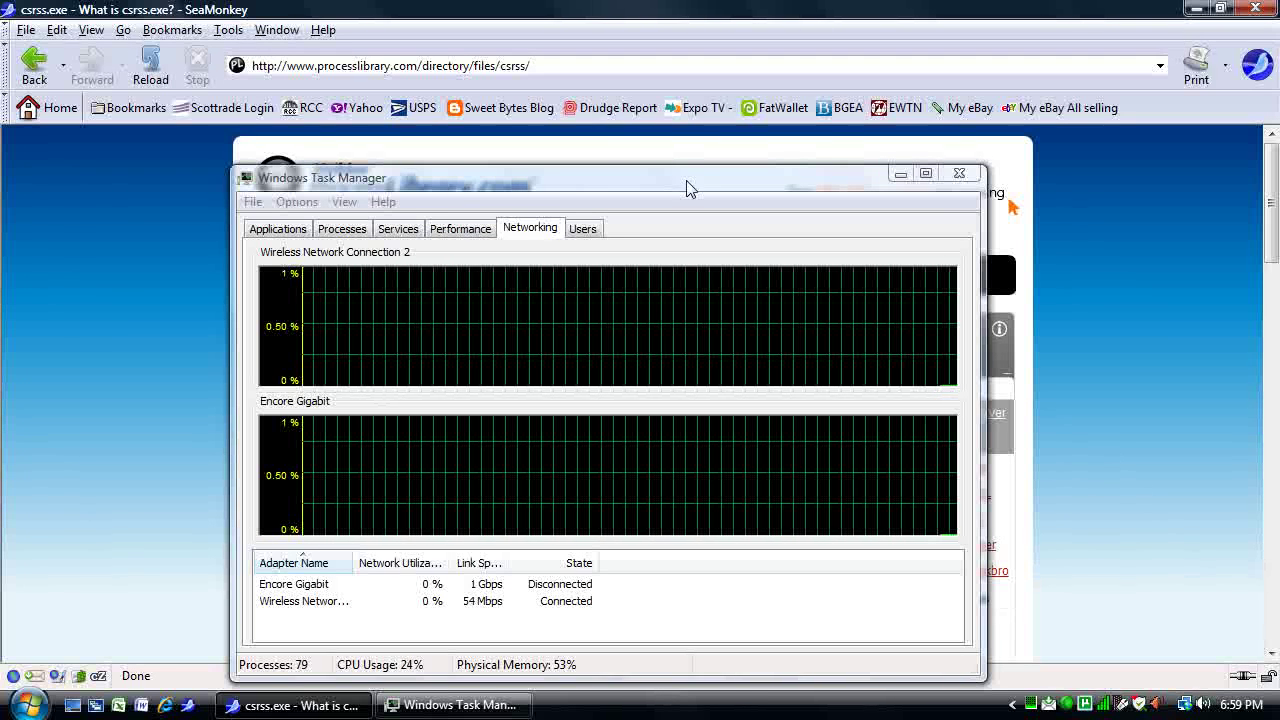
{"action": "left_click", "coordinate": [151, 62]}
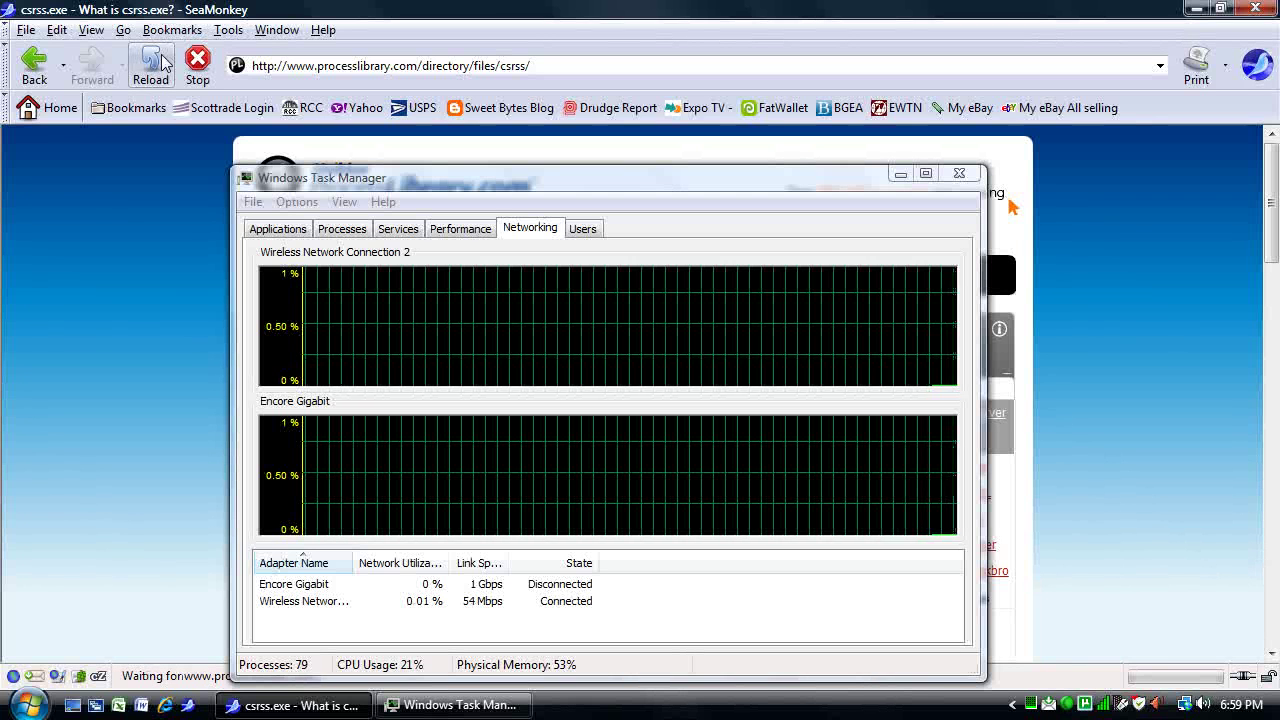
{"action": "left_click", "coordinate": [163, 63]}
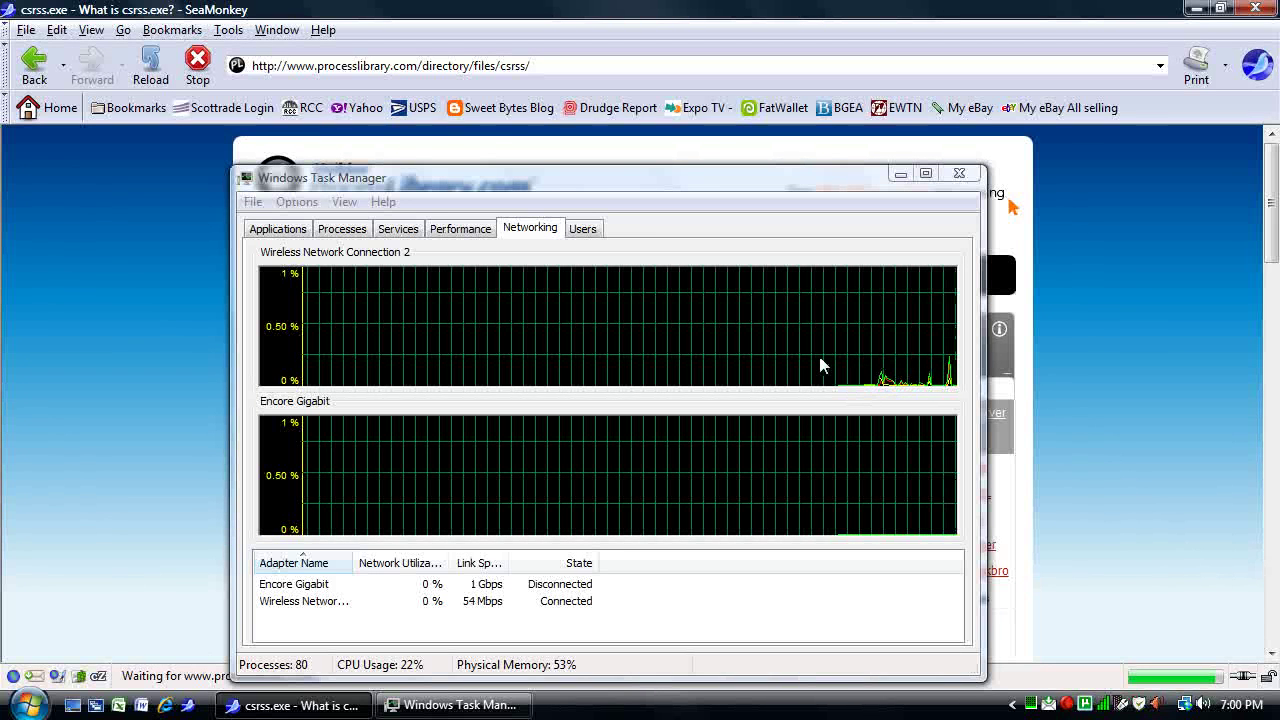
Check the logged-on users, and run cmd as a new task, closing its Command Prompt window
{"action": "left_click", "coordinate": [586, 232]}
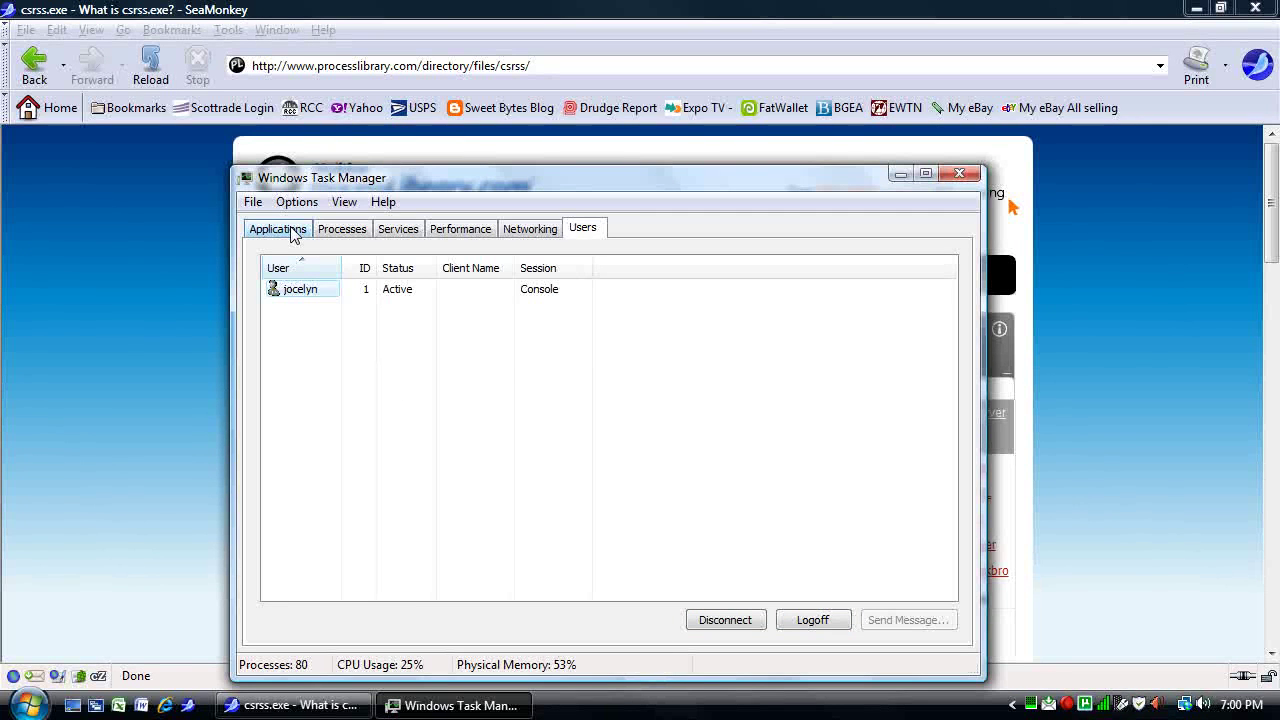
{"action": "left_click", "coordinate": [255, 208]}
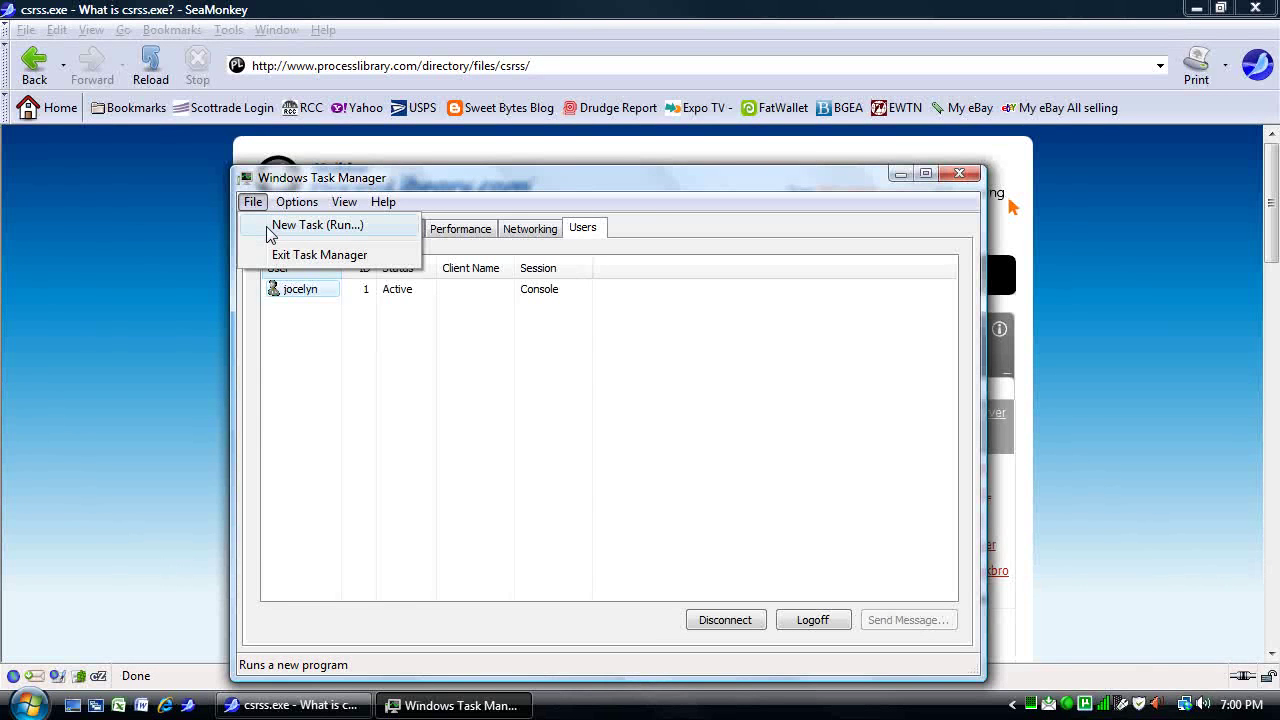
{"action": "left_click", "coordinate": [275, 225]}
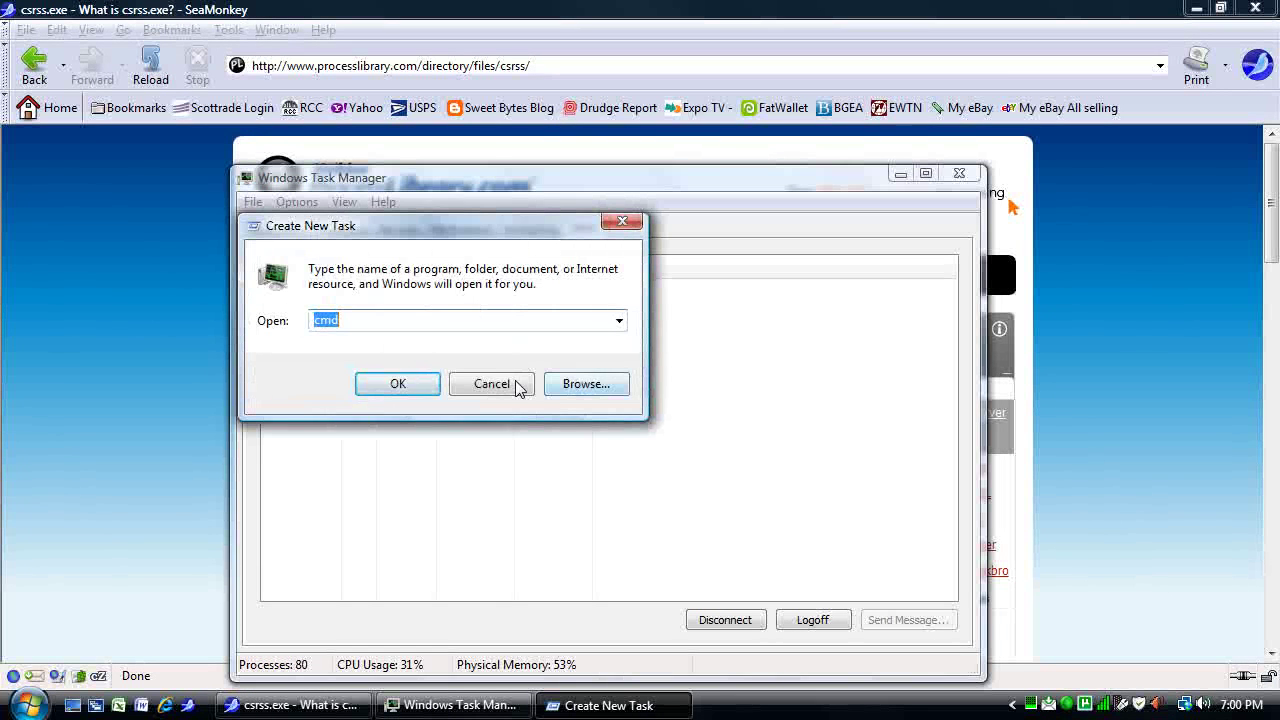
{"action": "left_click", "coordinate": [398, 389]}
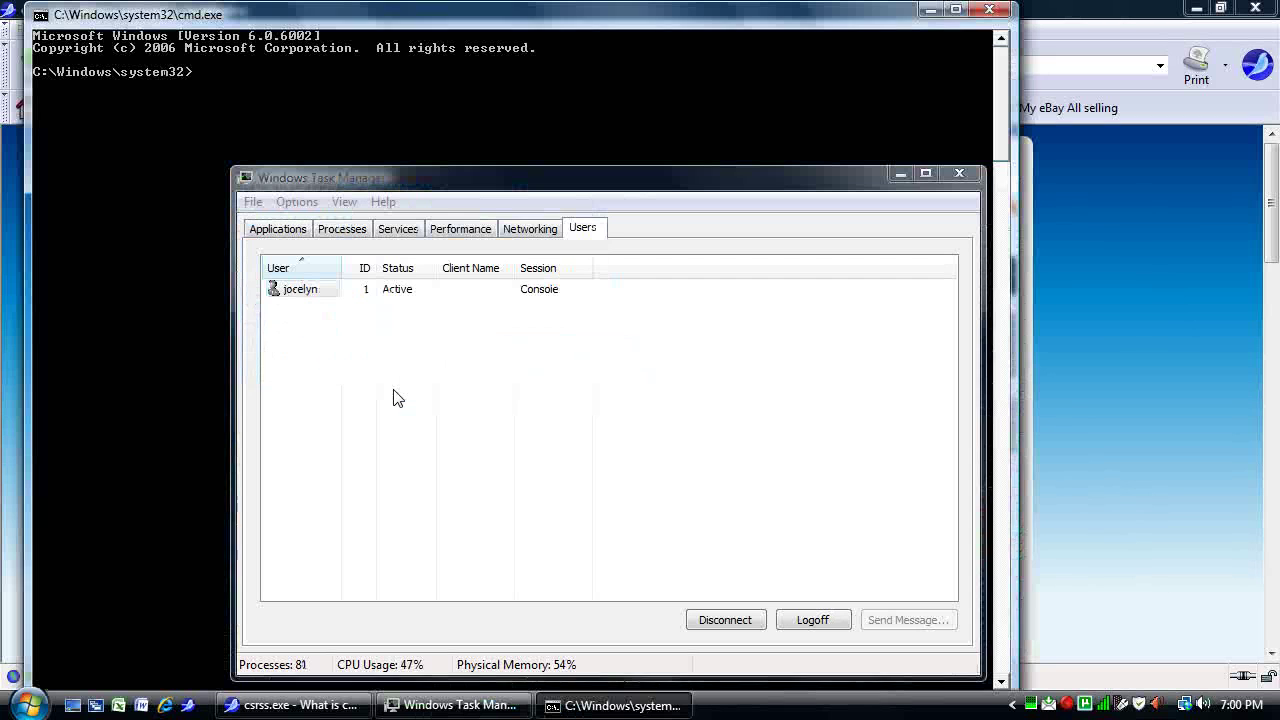
{"action": "left_click", "coordinate": [990, 10]}
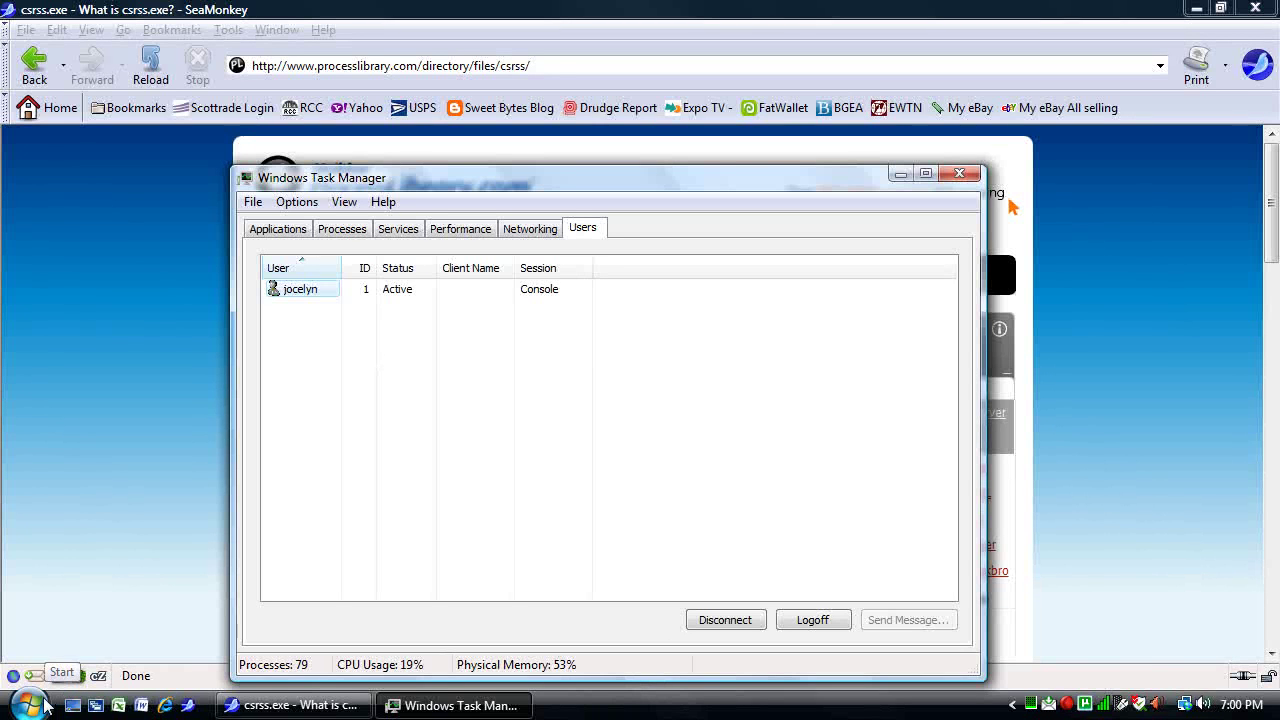
{"action": "left_click", "coordinate": [253, 201]}
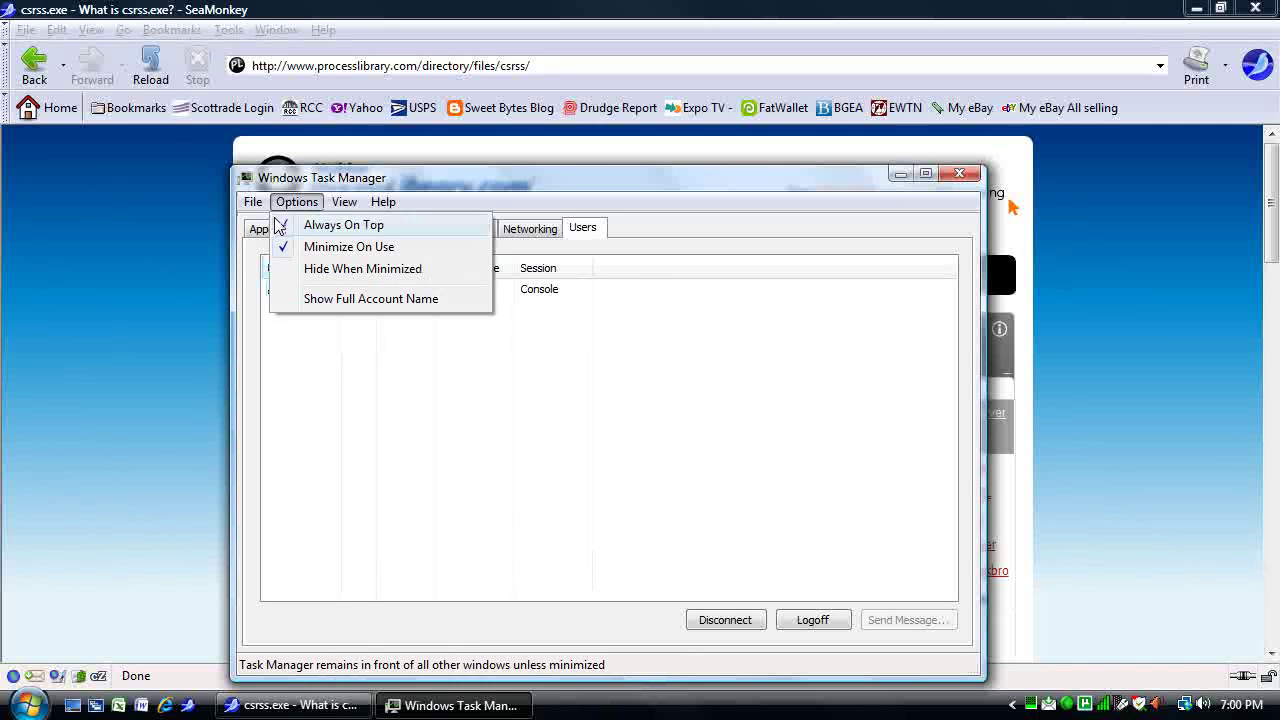
{"action": "left_click", "coordinate": [268, 226]}
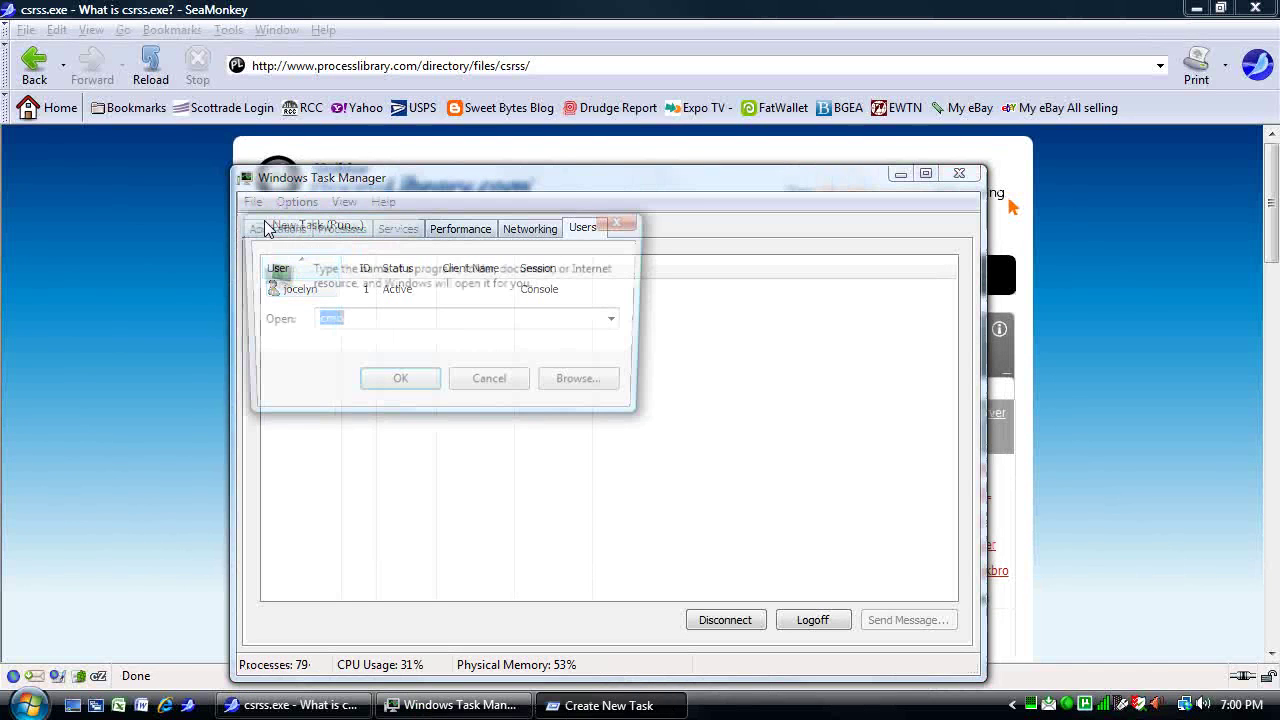
{"action": "left_click", "coordinate": [491, 384]}
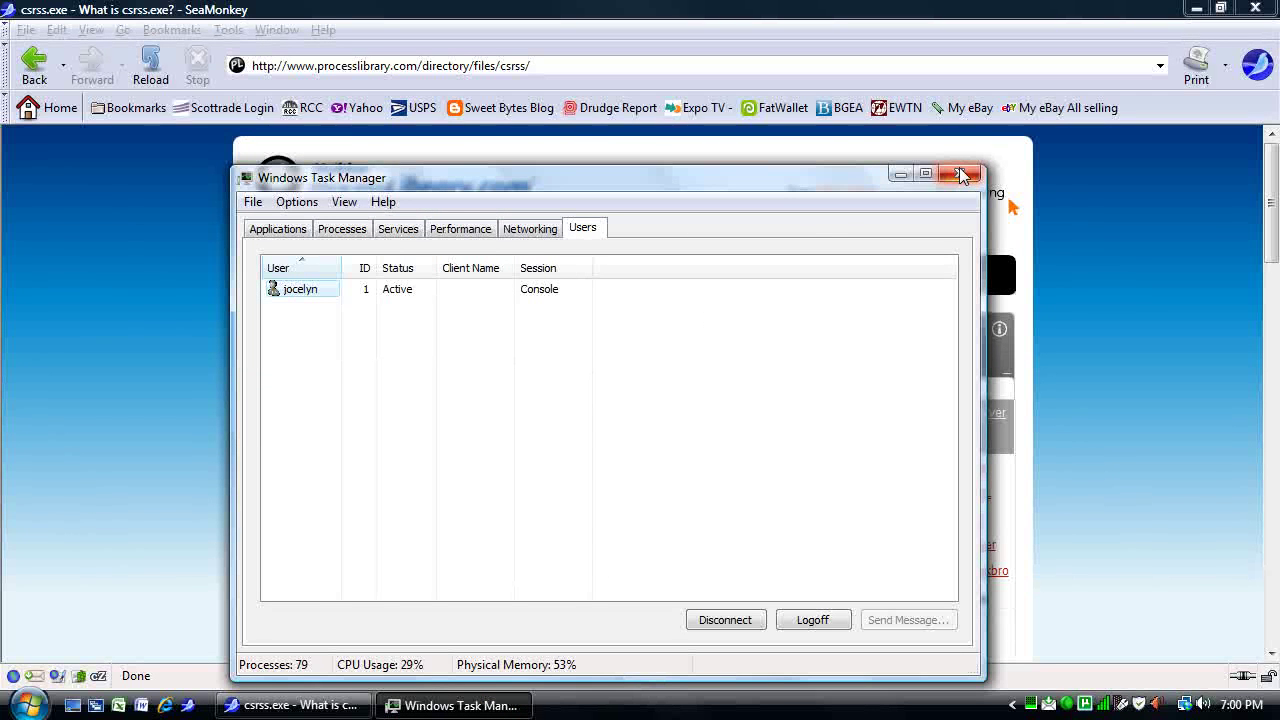
Review the networking and performance graphs, the services and the processes, ending on the list of running applications
{"action": "left_click", "coordinate": [531, 231]}
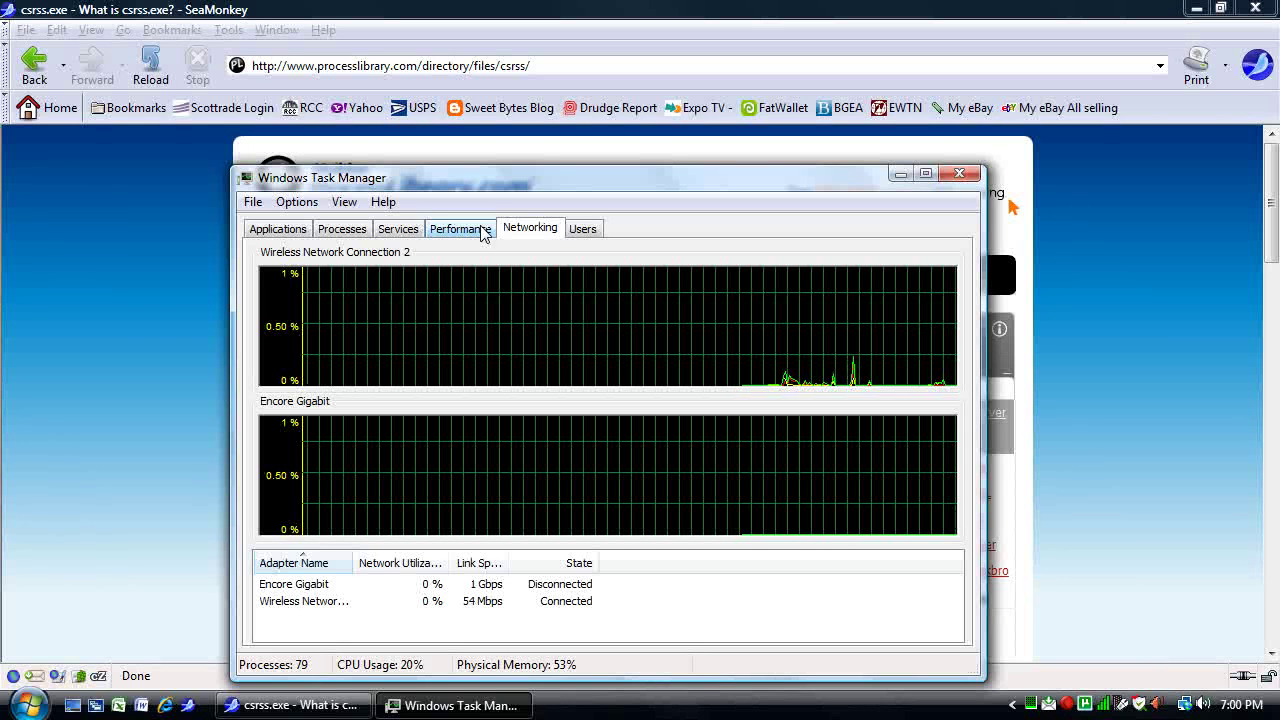
{"action": "left_click", "coordinate": [483, 231]}
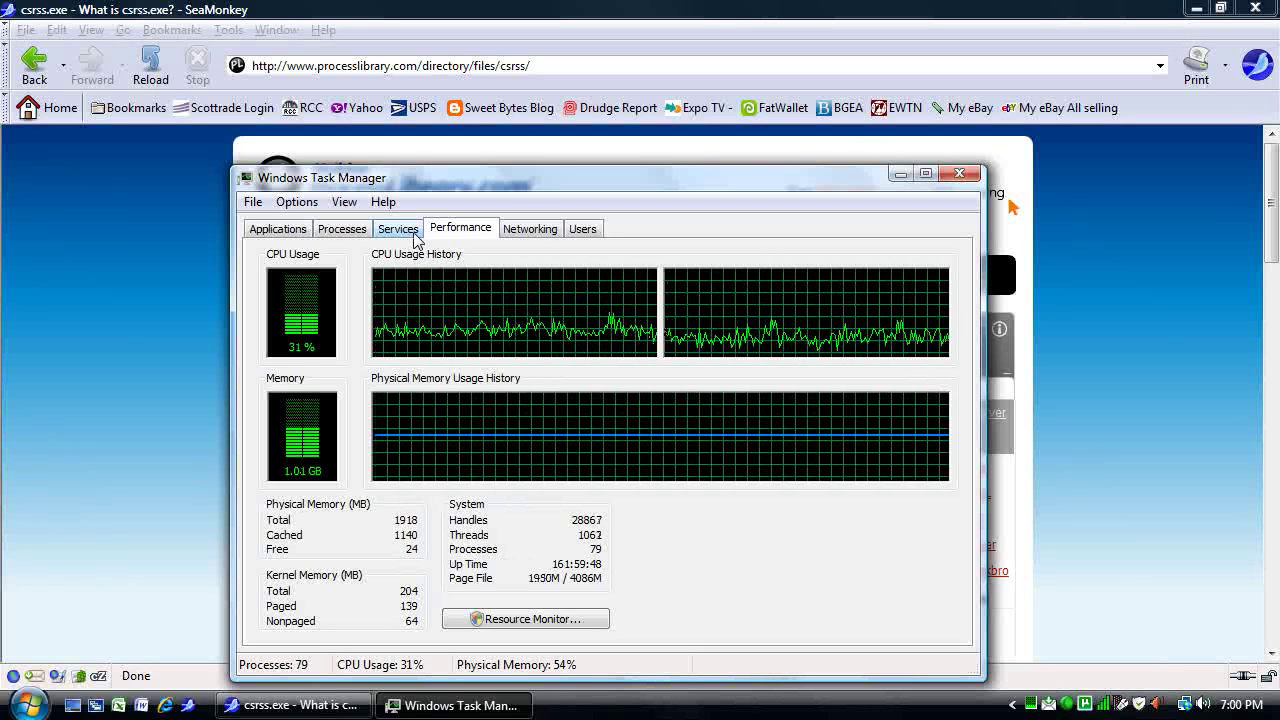
{"action": "left_click", "coordinate": [398, 229]}
{"action": "left_click", "coordinate": [338, 231]}
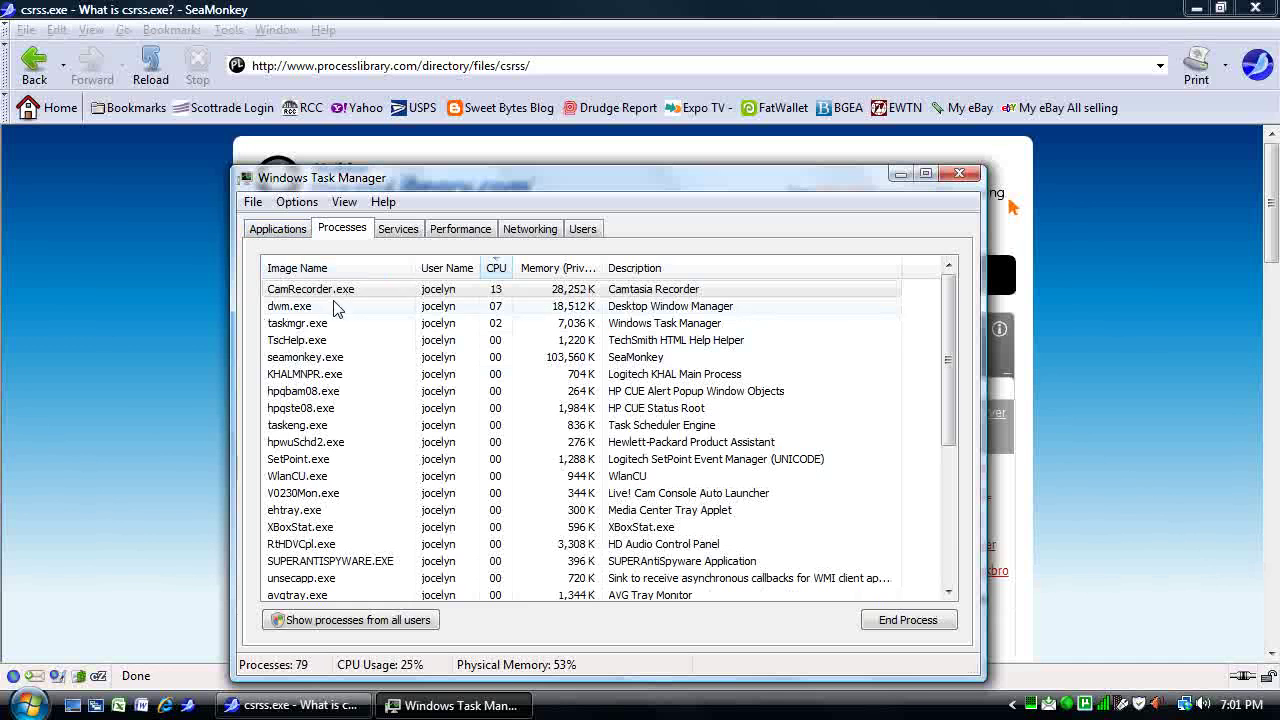
{"action": "left_click", "coordinate": [287, 238]}
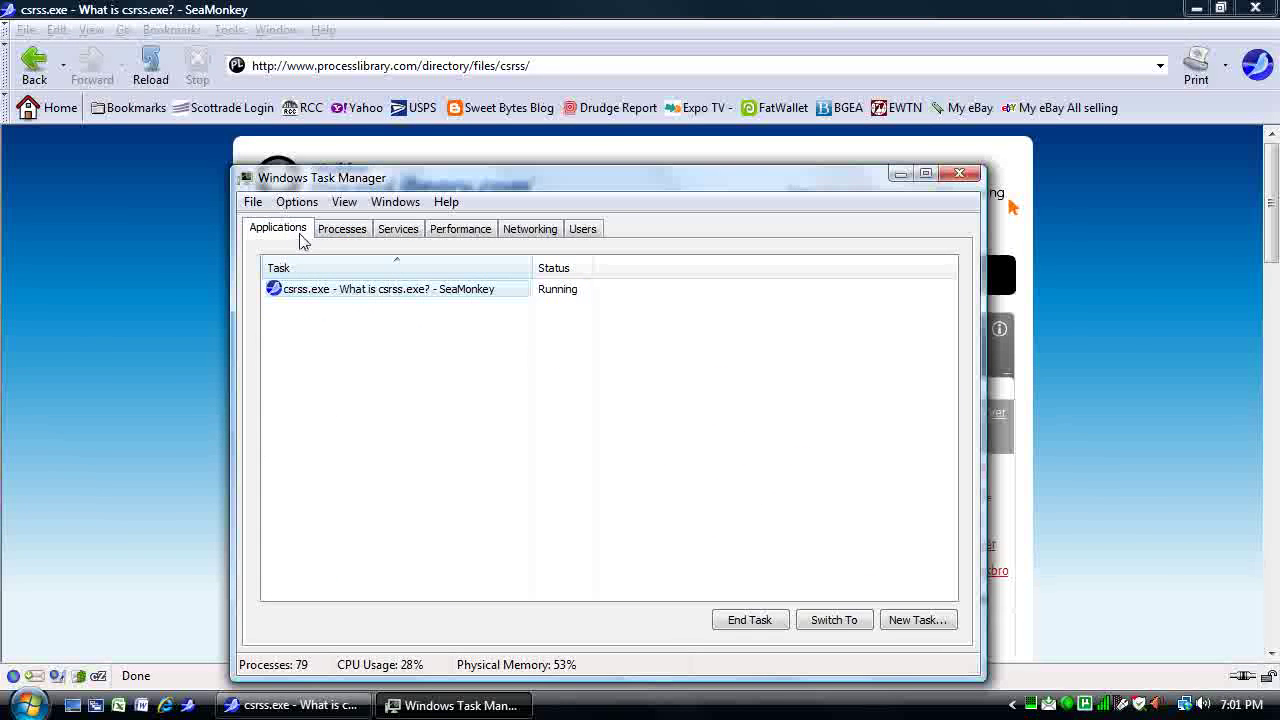